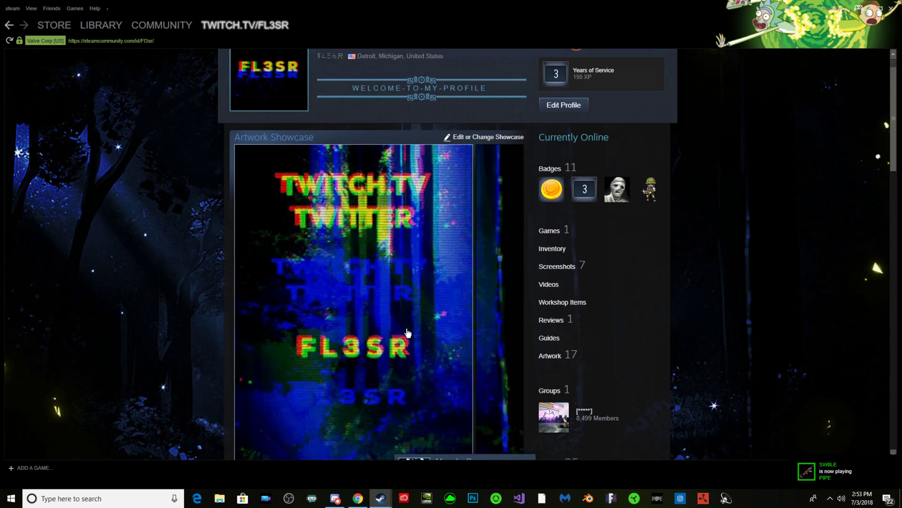
Step: Look over the Steam profile's avatar, artwork showcase and matching background
scroll(397, 322, down, 2)
scroll(414, 305, up, 2)
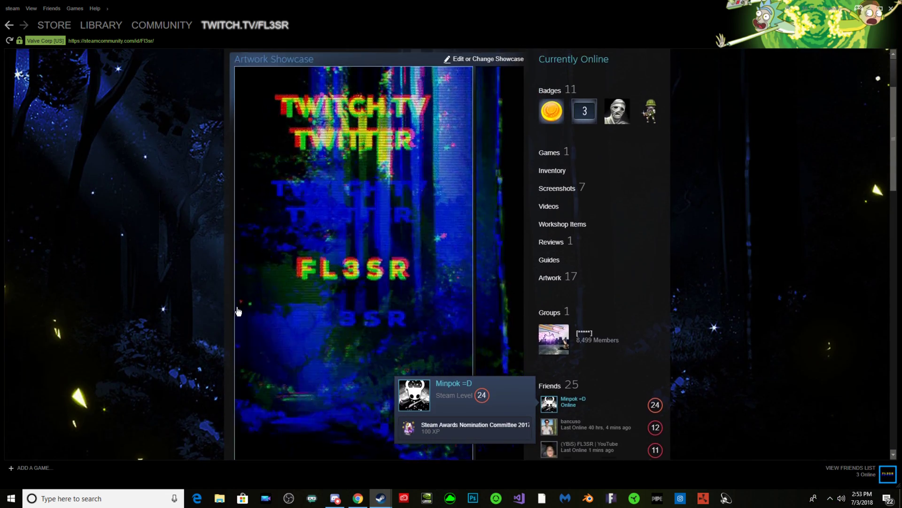
scroll(424, 290, up, 2)
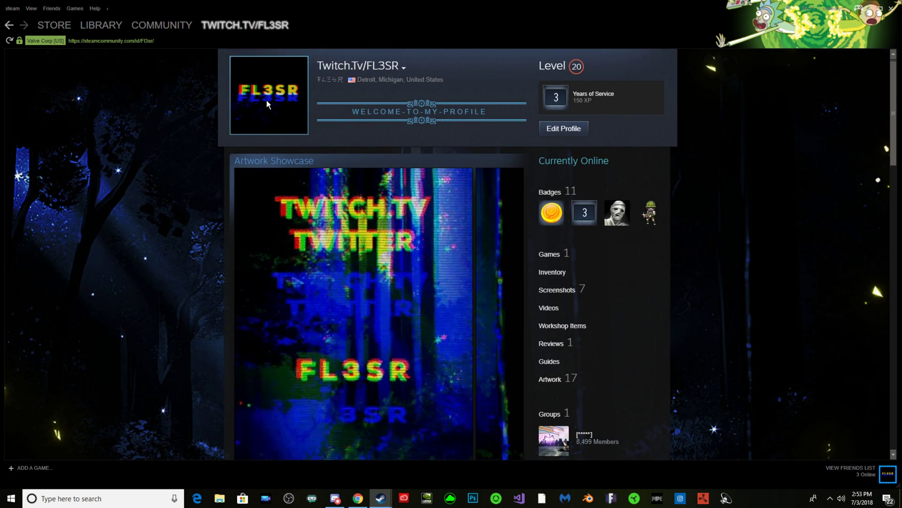
scroll(526, 245, down, 1)
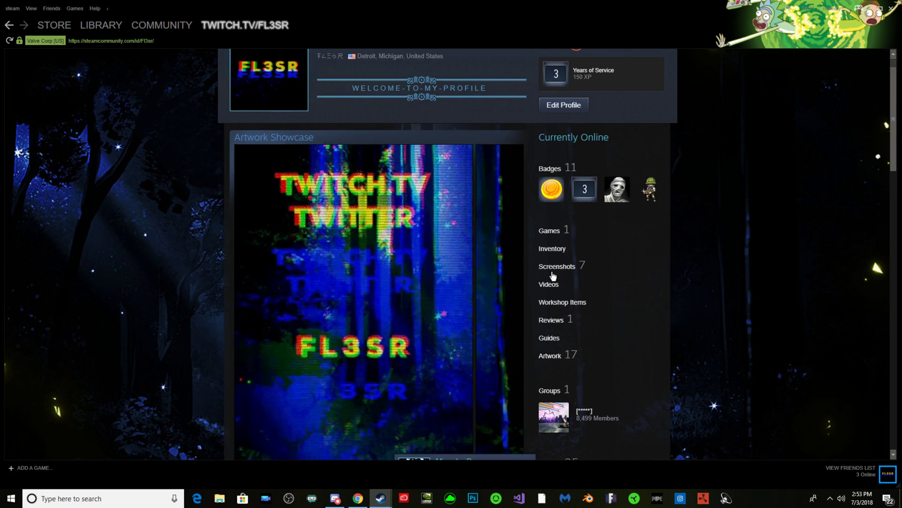
scroll(452, 278, down, 2)
scroll(452, 278, up, 2)
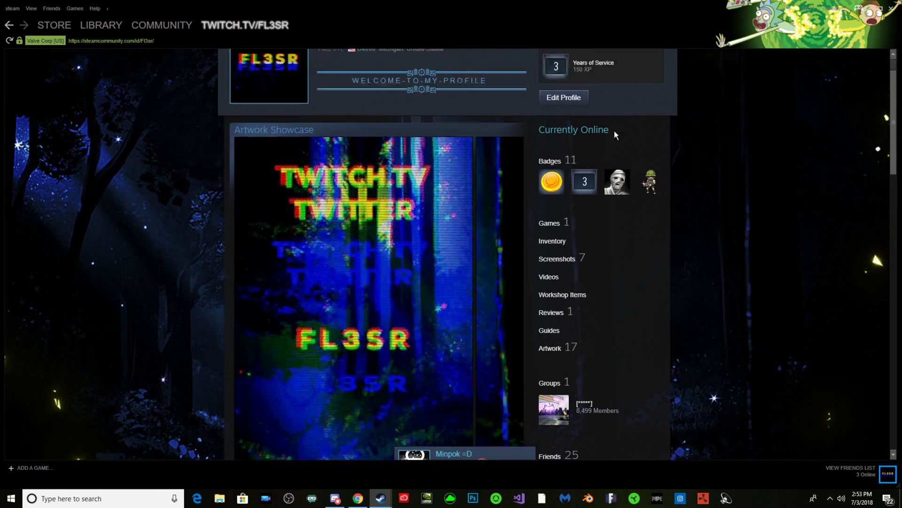
scroll(670, 174, up, 2)
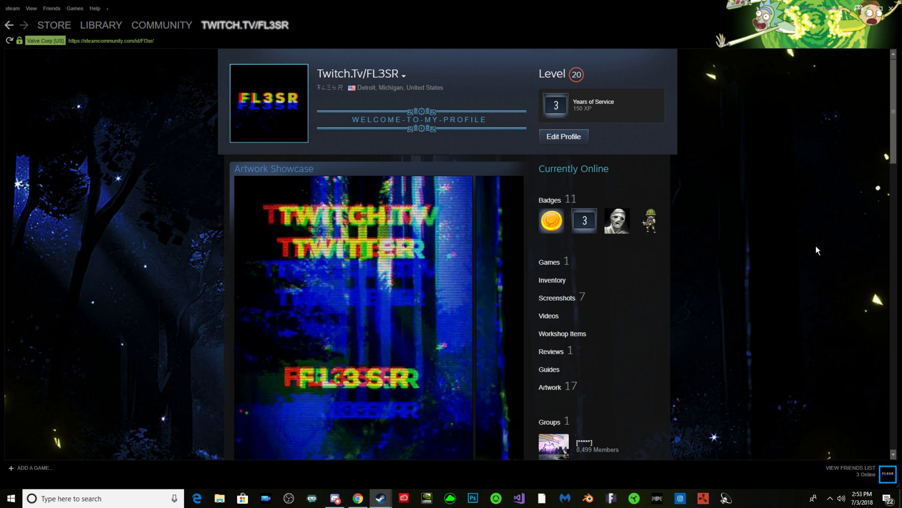
Step: Open the profile's Steam item inventory, switch to Chrome and select the Night Forest profile background there
click(232, 56)
click(558, 282)
click(289, 148)
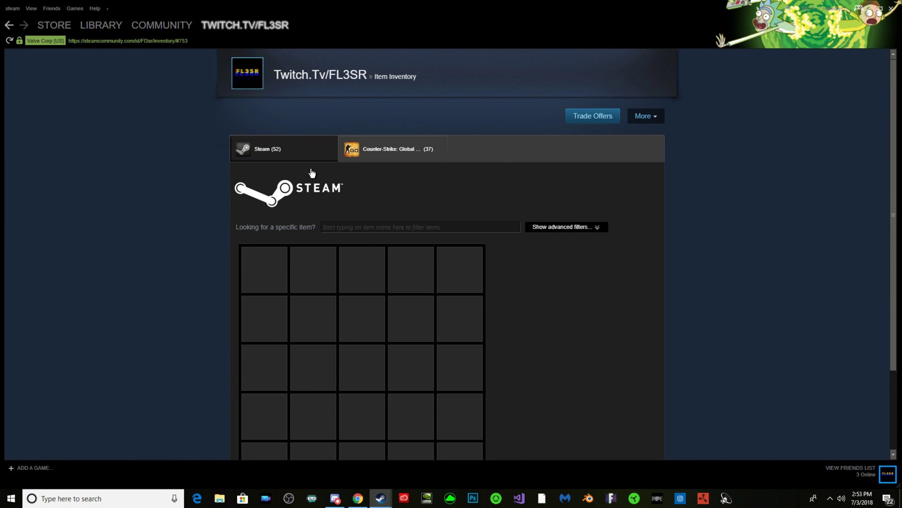
scroll(361, 318, down, 3)
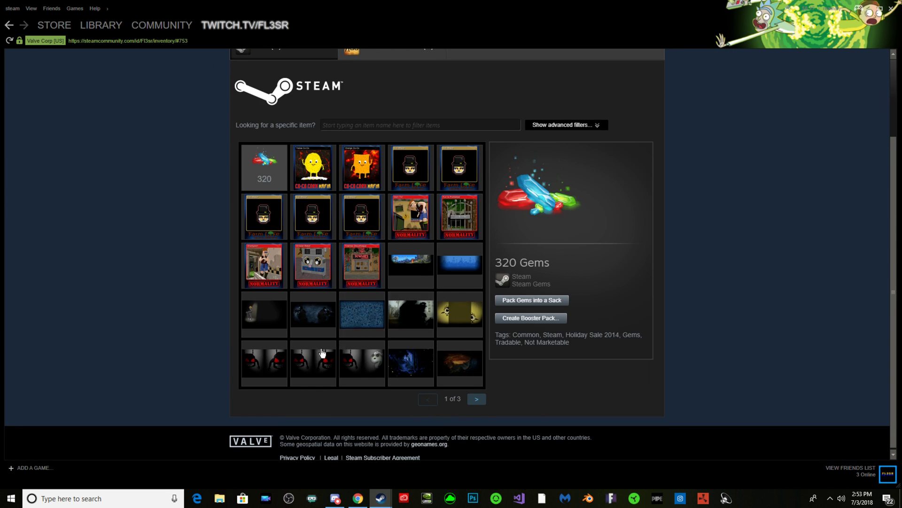
key(alt+Tab)
click(423, 399)
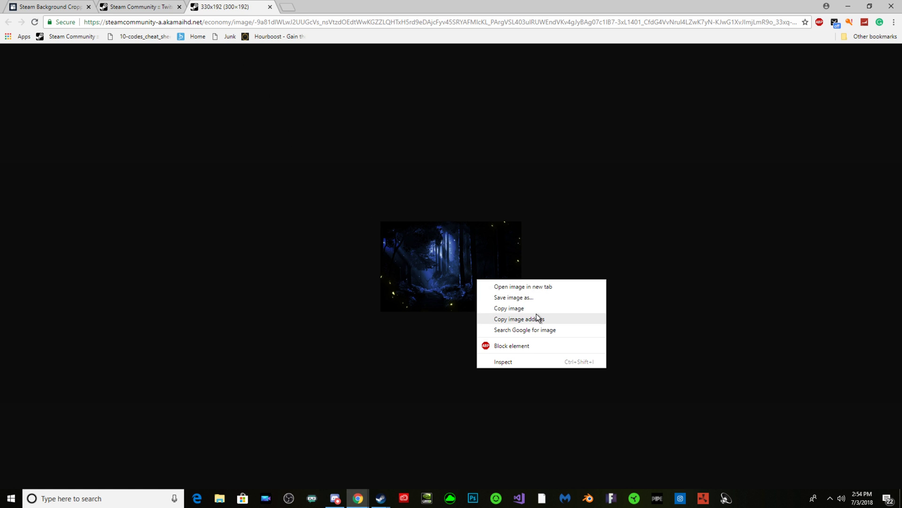
Step: Try to use the Night Forest thumbnail's image address as the Steam.Design background, and close the thumbnail's tab
click(537, 319)
click(115, 7)
click(51, 4)
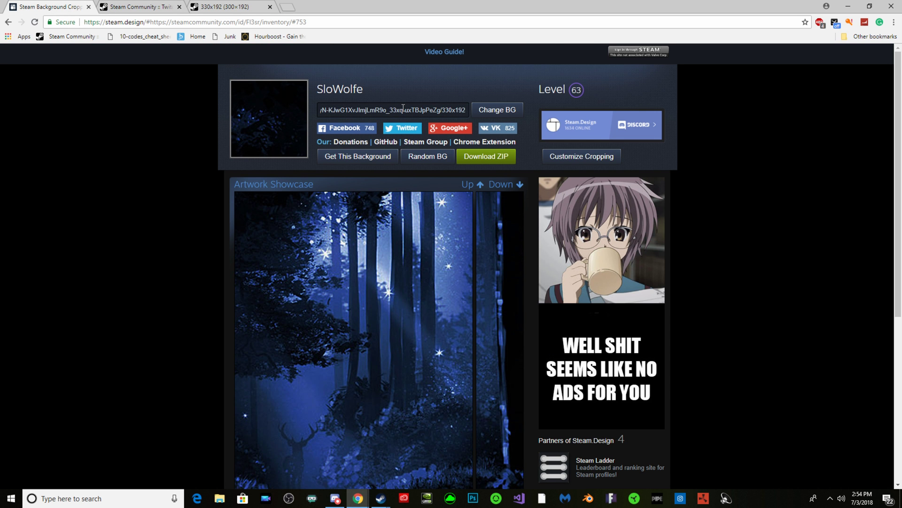
click(497, 110)
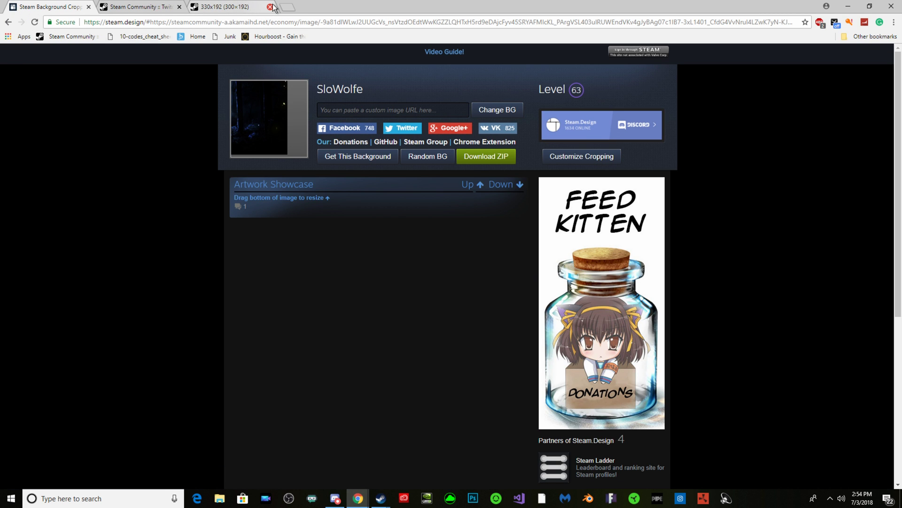
click(235, 6)
click(270, 7)
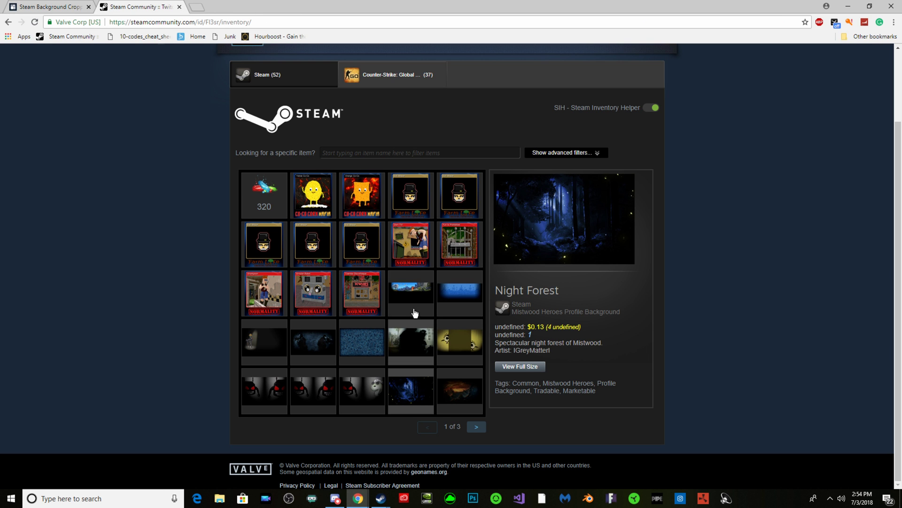
Step: Set the full-size Night Forest image's address as the Steam.Design background and close the image's tab
click(522, 369)
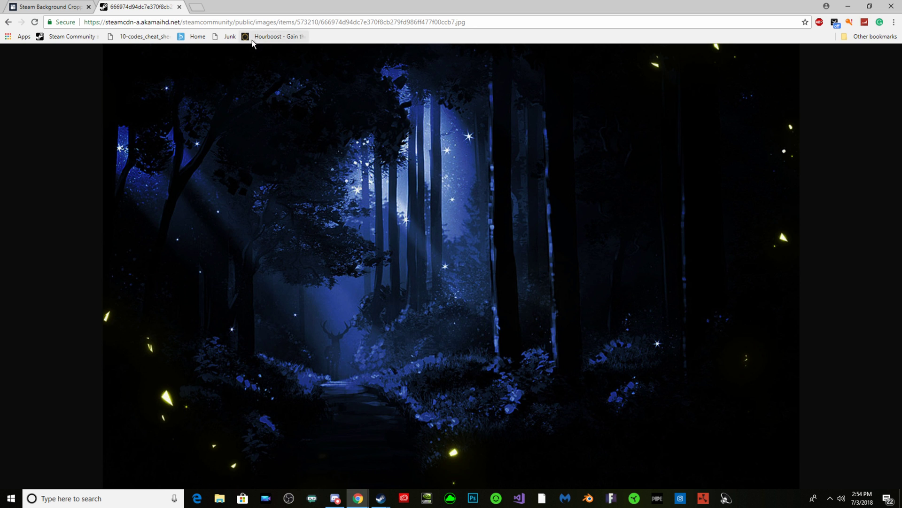
click(258, 22)
click(63, 6)
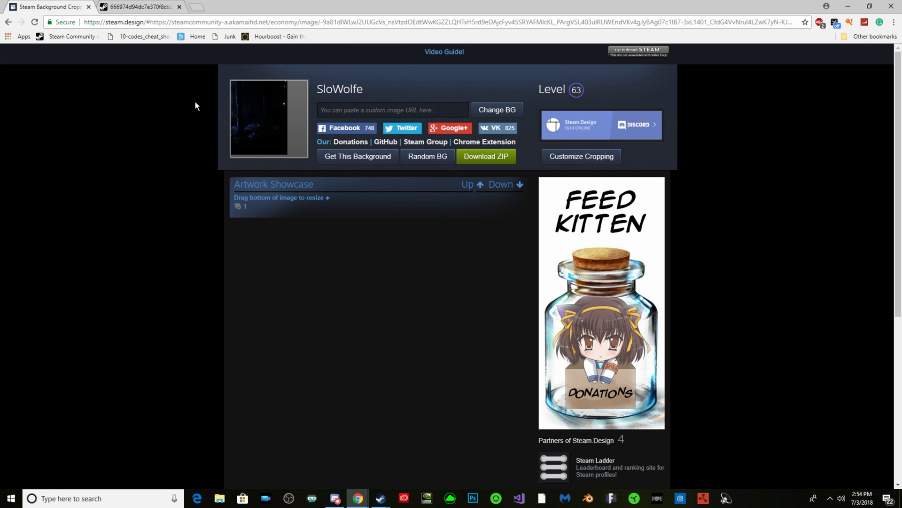
click(512, 115)
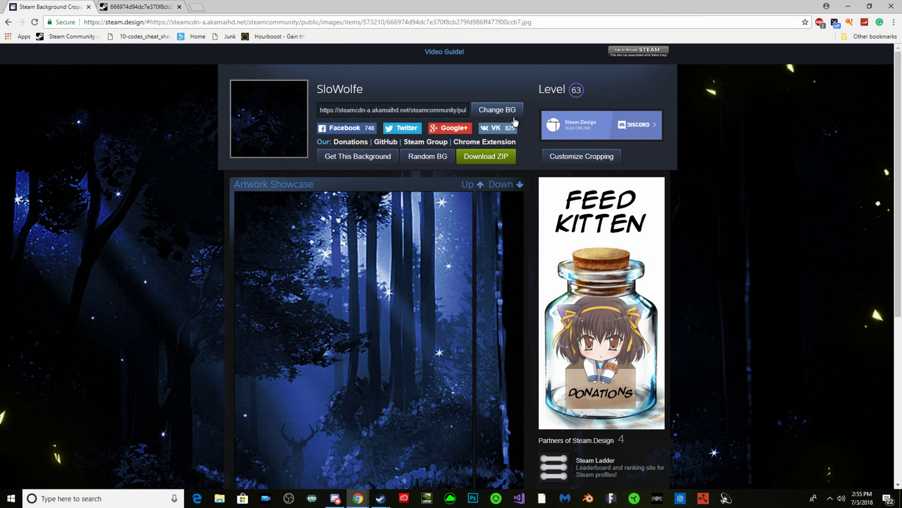
scroll(152, 109, down, 2)
click(172, 9)
click(179, 7)
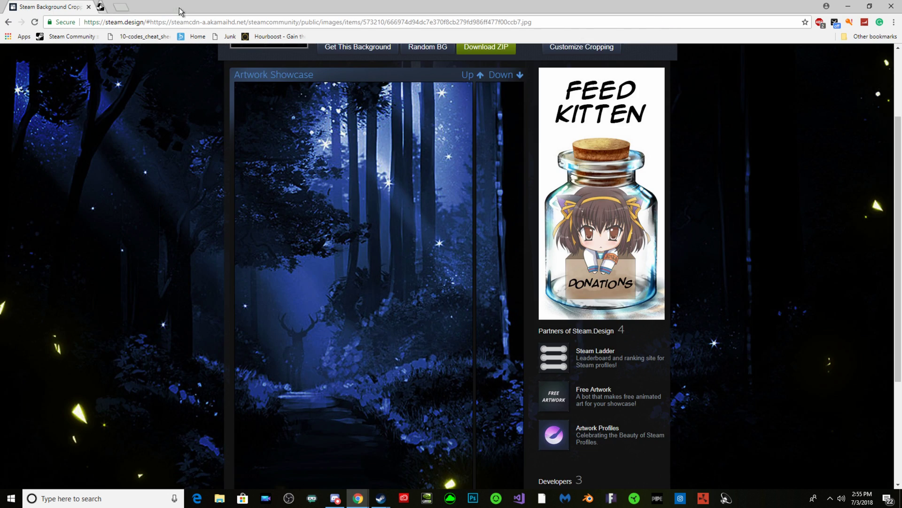
Step: Download the cropped Night Forest artwork as a ZIP from Steam.Design
scroll(255, 232, up, 1)
scroll(255, 232, up, 2)
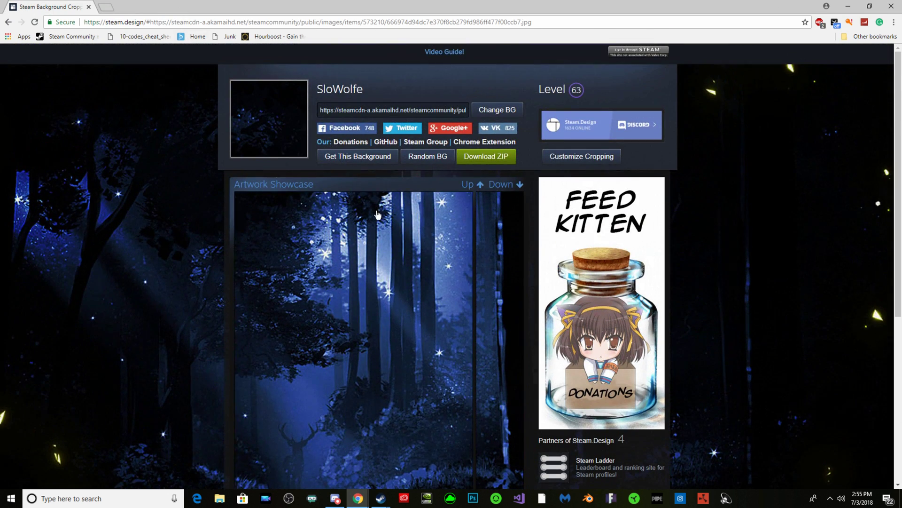
click(504, 163)
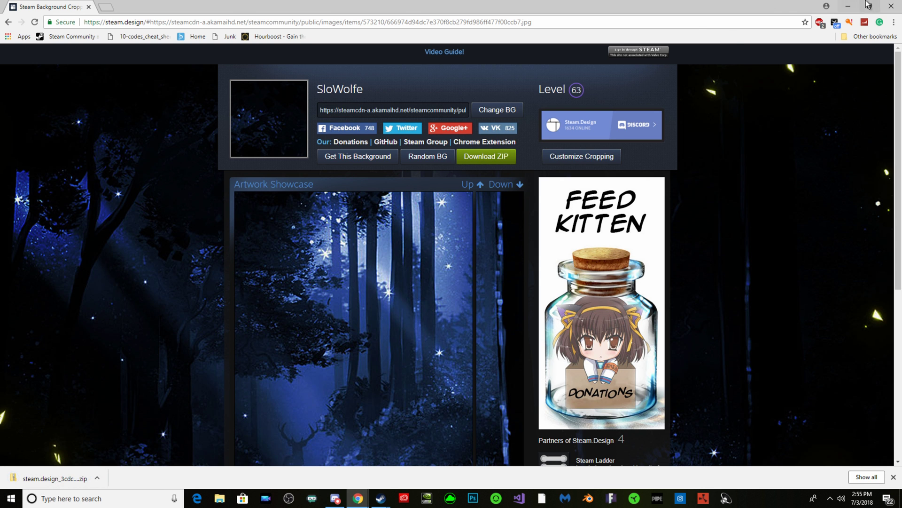
Step: Go to giphy.com in a new tab and open its GIF Maker
click(105, 8)
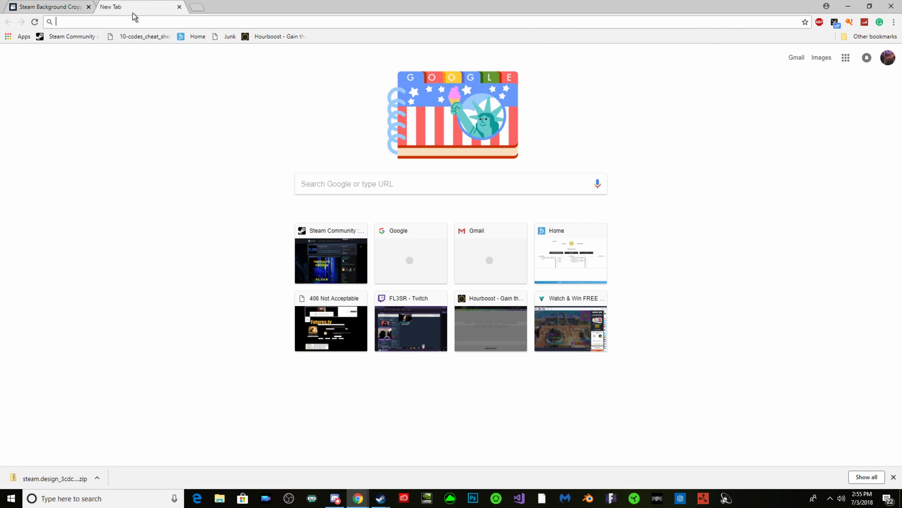
text(gif)
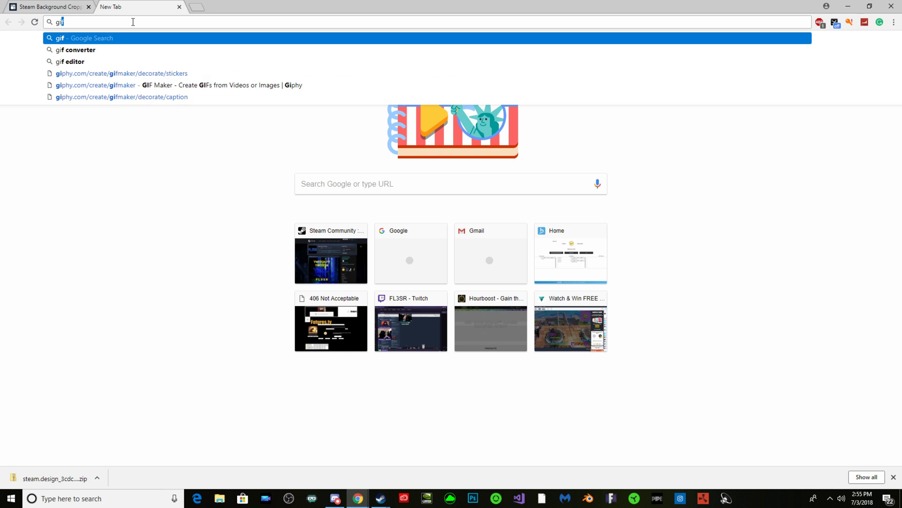
key(Return)
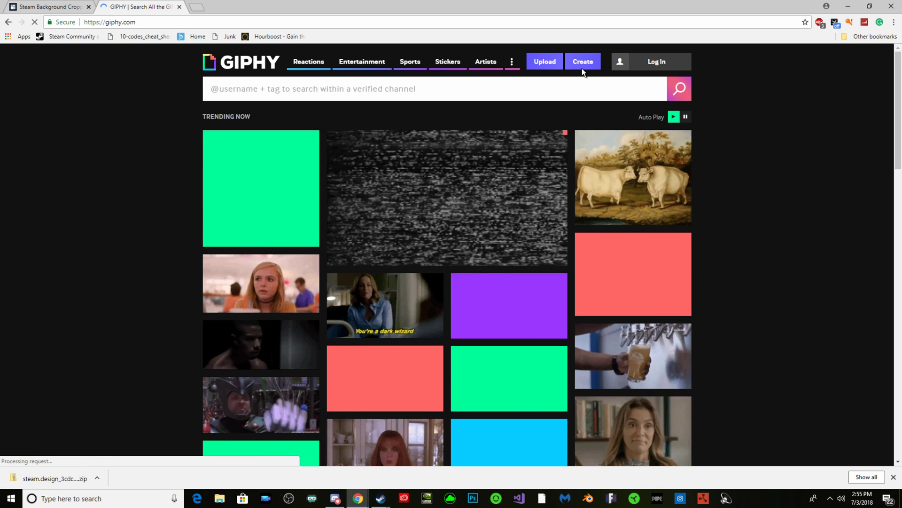
click(583, 63)
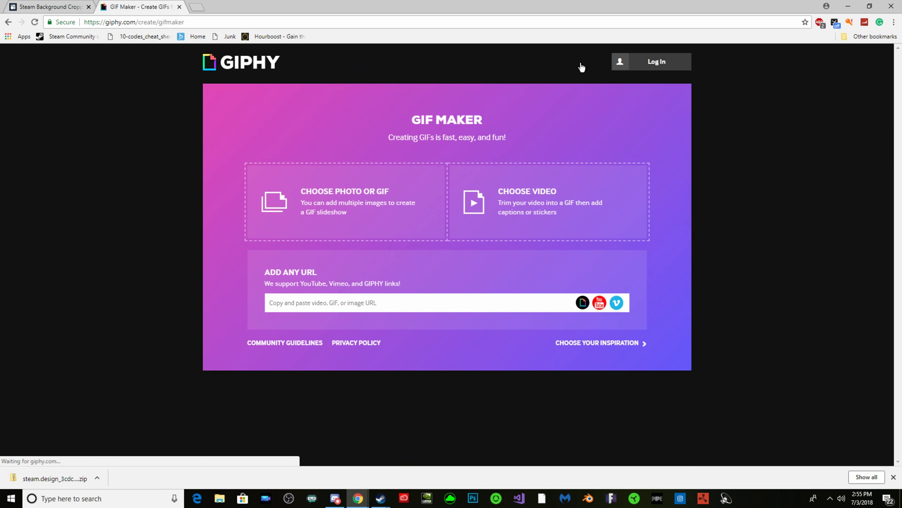
Step: Load Artwork_Middle.png from the steam.design_3cdca31 folder in Downloads into the GIF Maker
click(367, 197)
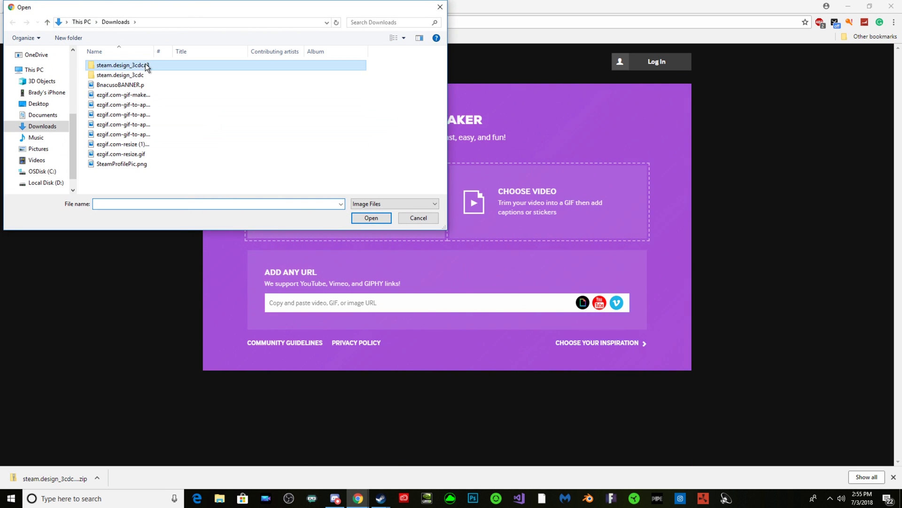
double_click(147, 67)
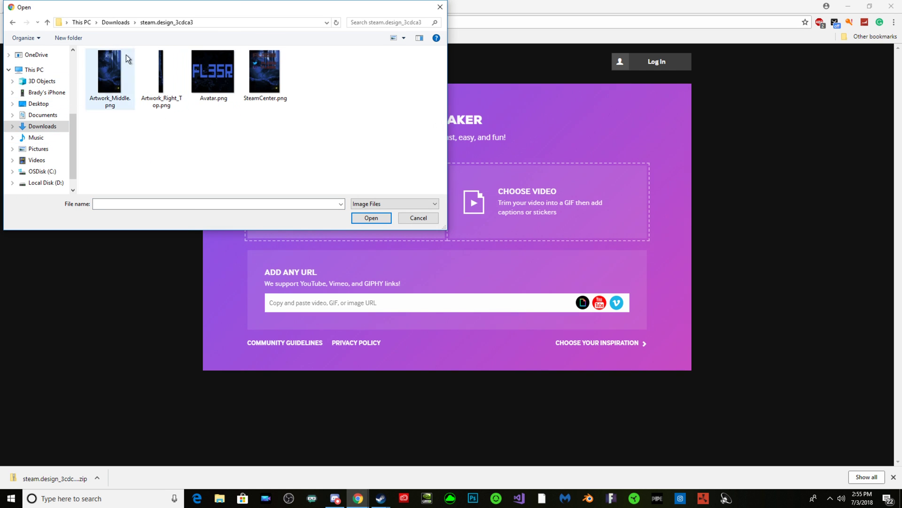
click(111, 24)
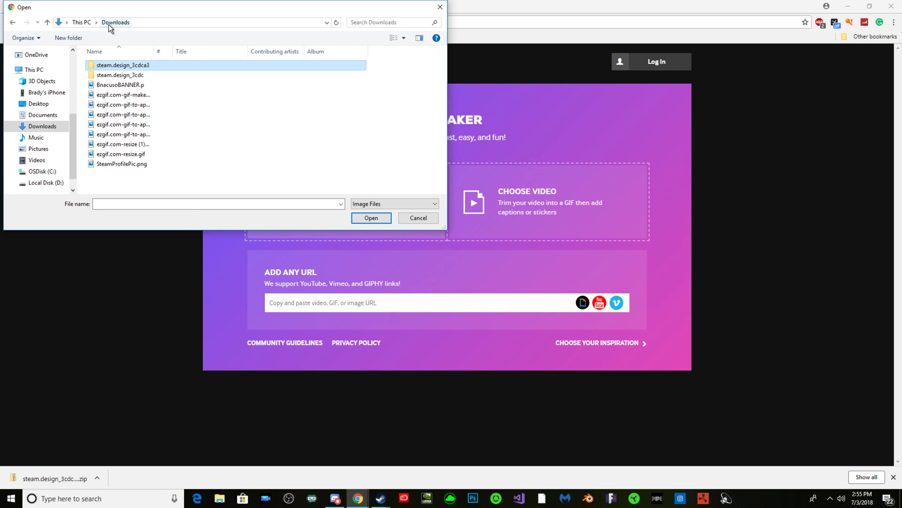
double_click(124, 78)
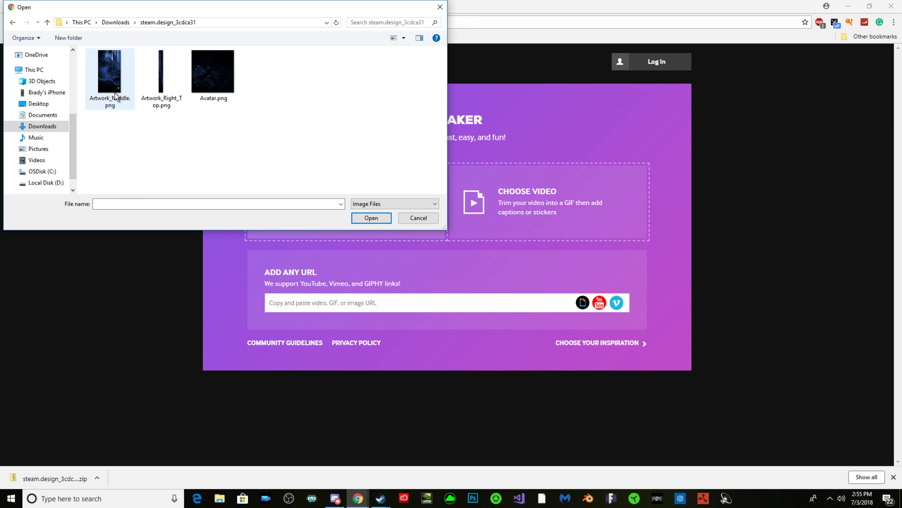
click(370, 217)
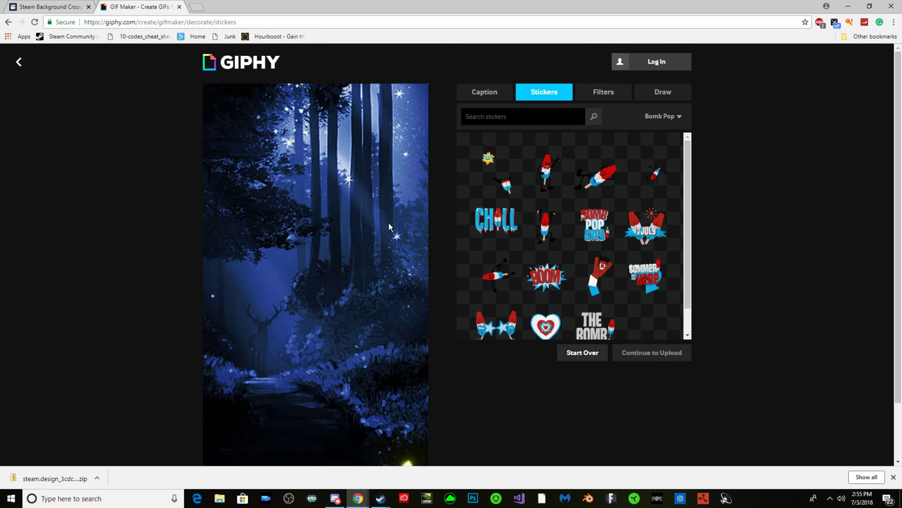
Step: Add the caption FL3SR with the Glitch animation, enlarged and placed in the upper half of the image
scroll(512, 176, up, 1)
click(493, 93)
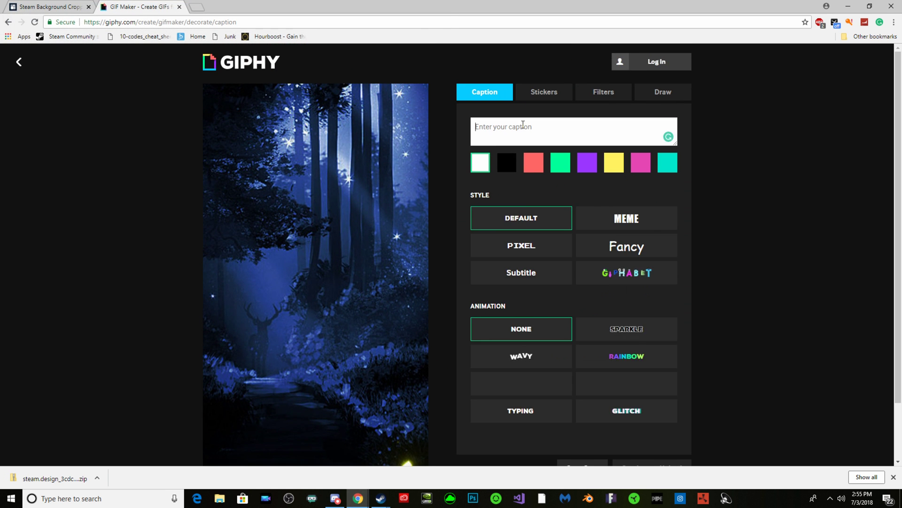
text(FL3SR)
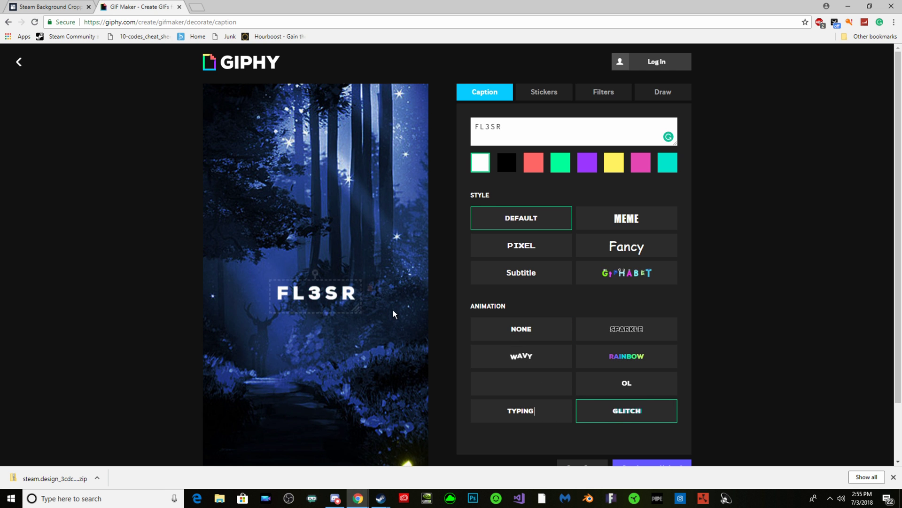
drag(360, 309, 365, 199)
Step: Preview the Bad TV filter, apply the Spooky filter instead, and shift the FL3SR caption slightly to the left
click(600, 94)
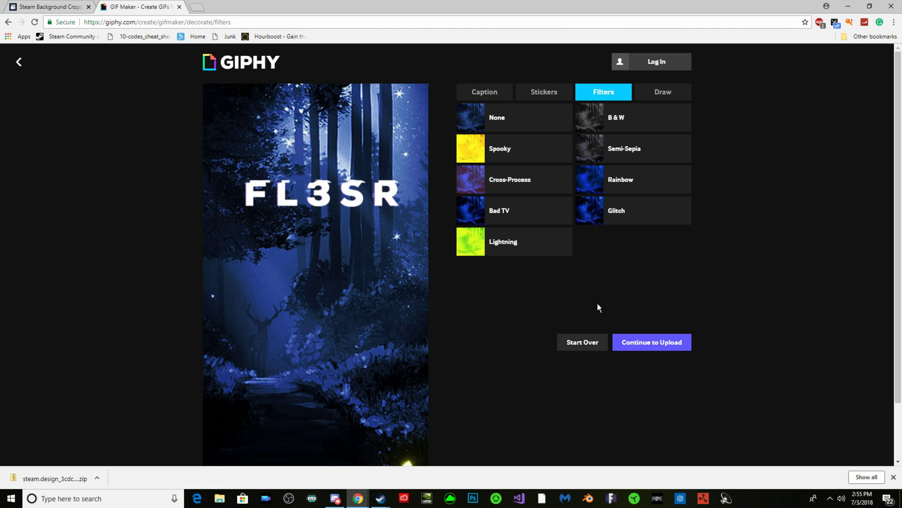
click(508, 220)
click(513, 124)
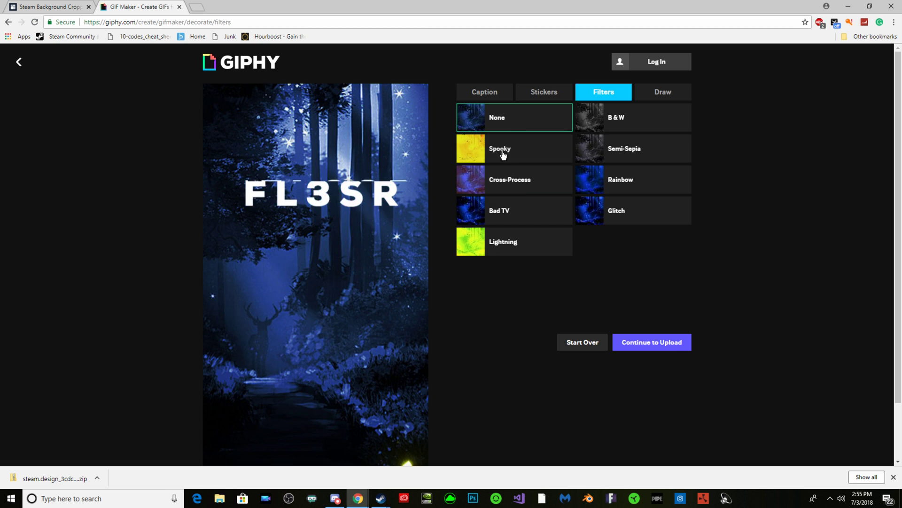
click(503, 156)
scroll(455, 227, down, 2)
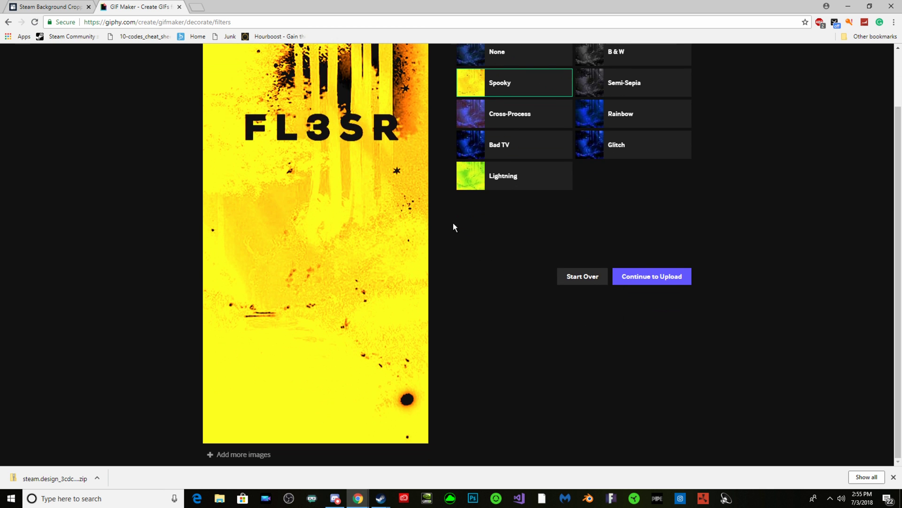
drag(362, 126, 350, 127)
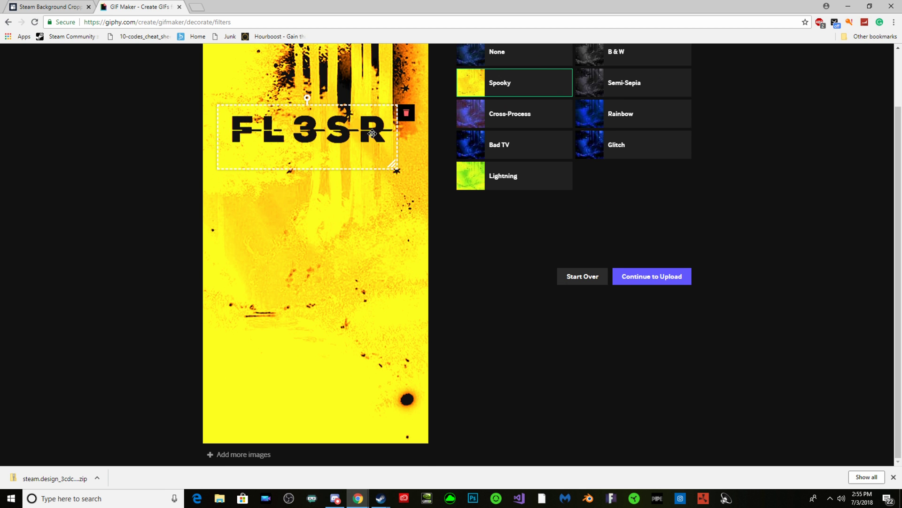
Step: Search the sticker library for Rick and morty and for Youtube, clear the search and look at the drawing options
scroll(389, 319, up, 2)
click(658, 92)
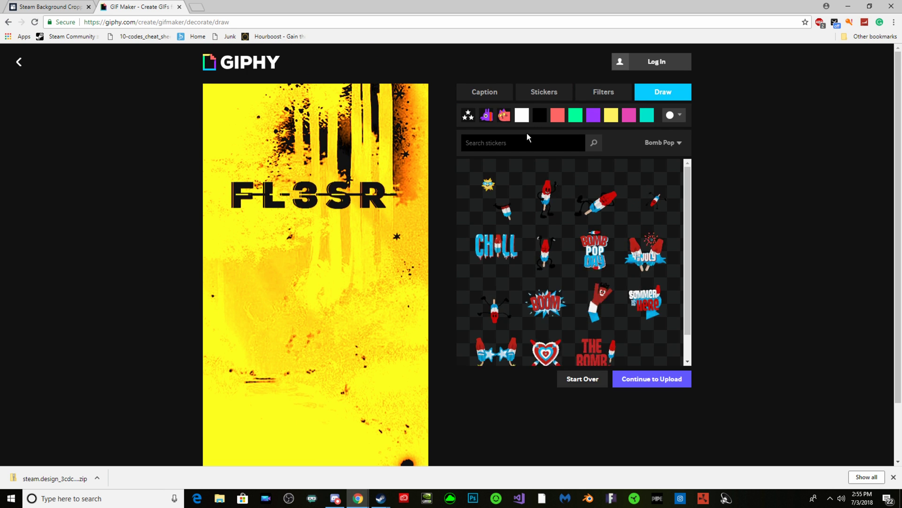
click(541, 93)
click(545, 115)
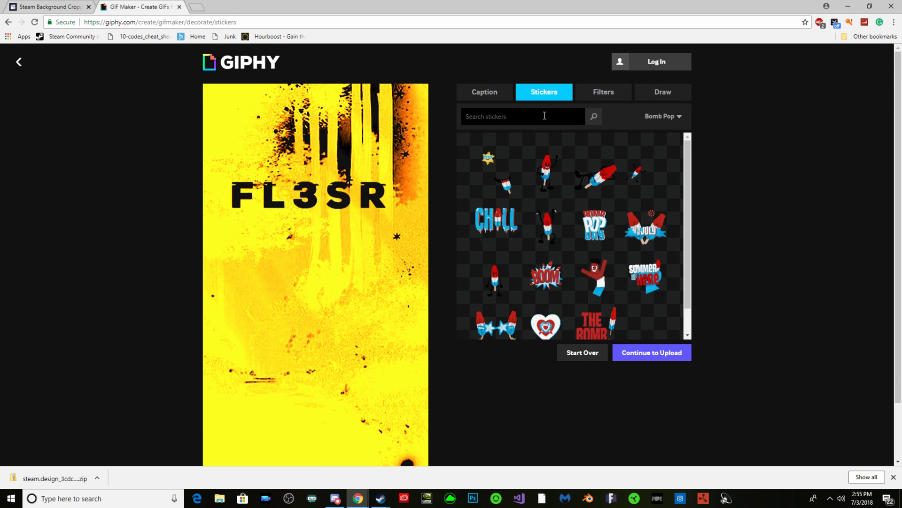
text(Rick and m orty)
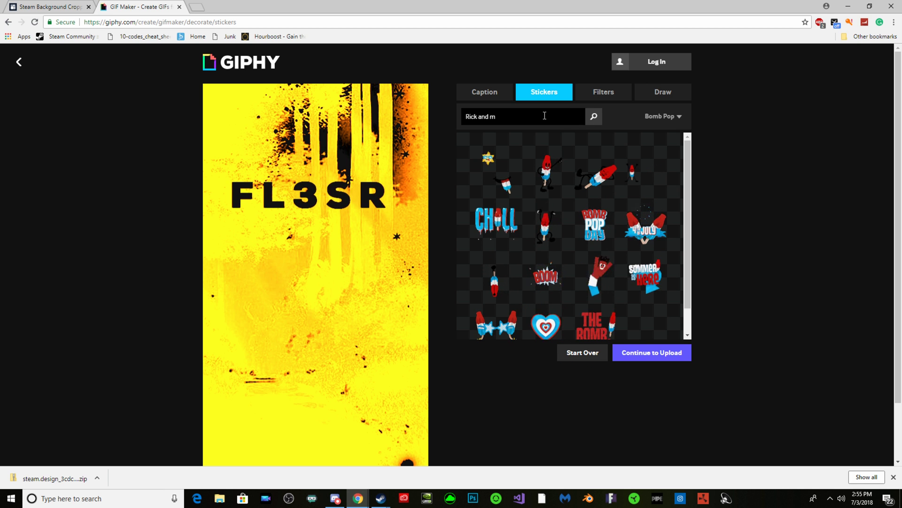
key(ctrl+a)
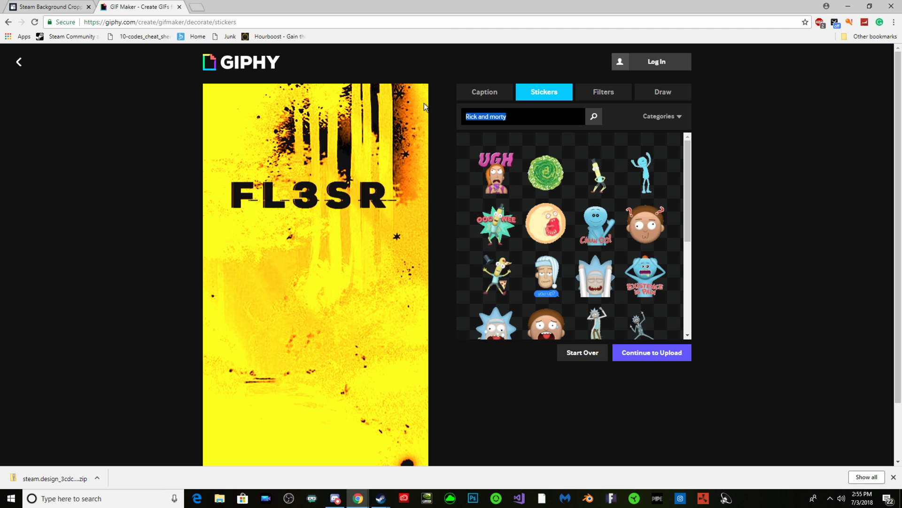
key(BackSpace)
text(Youtube)
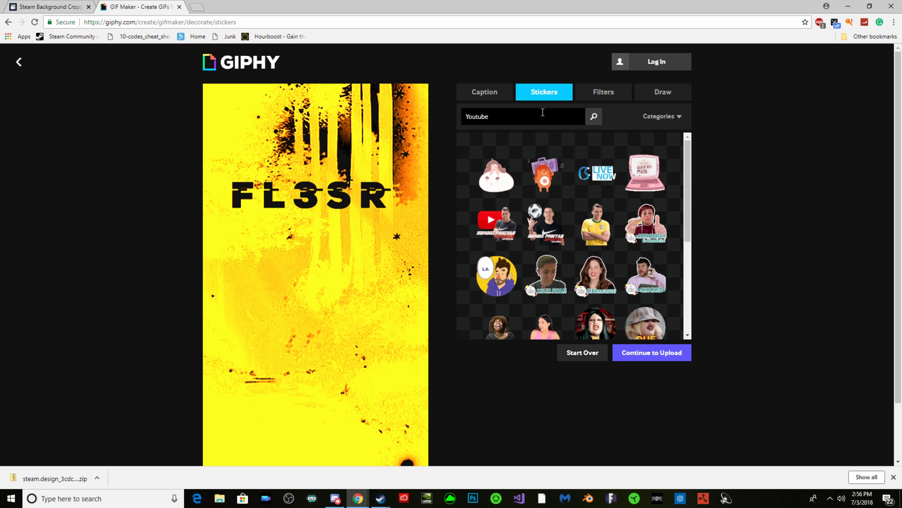
drag(540, 116, 459, 125)
key(BackSpace)
click(646, 93)
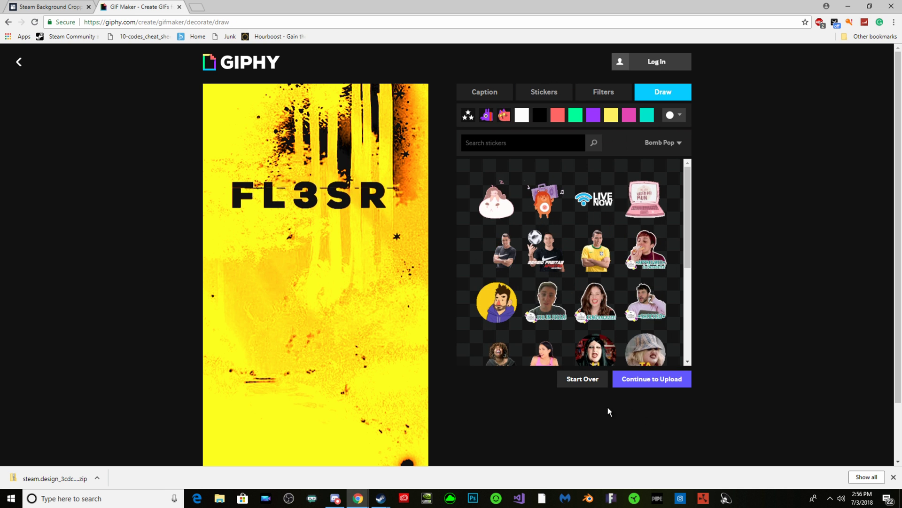
Step: Upload the finished FL3SR GIF to GIPHY without a source URL or tags
click(652, 379)
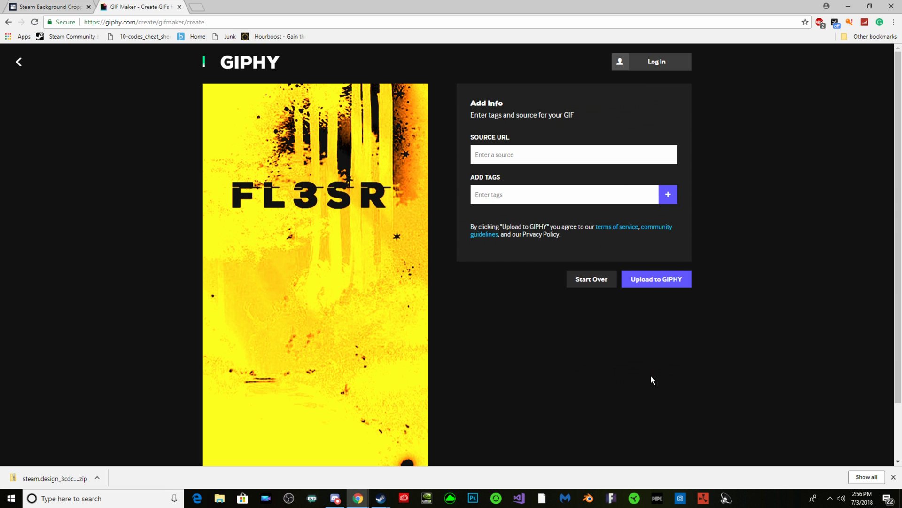
click(658, 283)
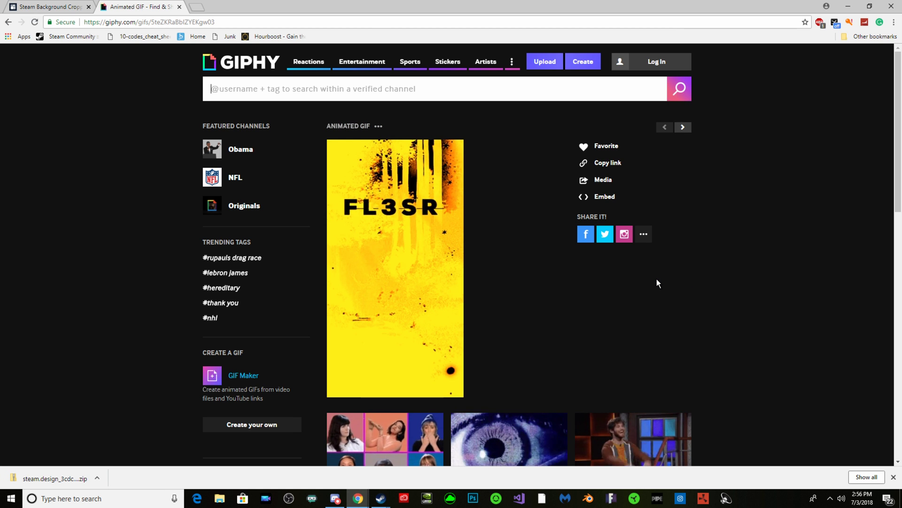
scroll(499, 294, down, 1)
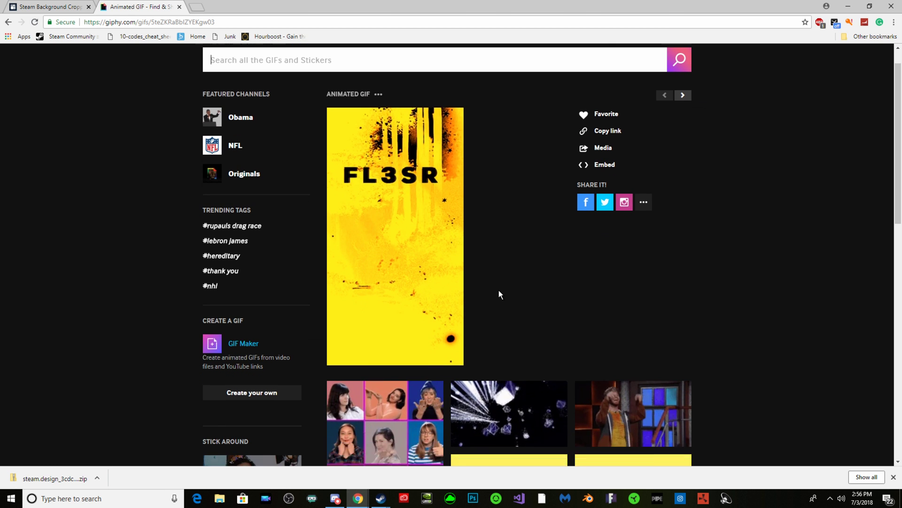
scroll(498, 294, down, 2)
scroll(499, 294, up, 1)
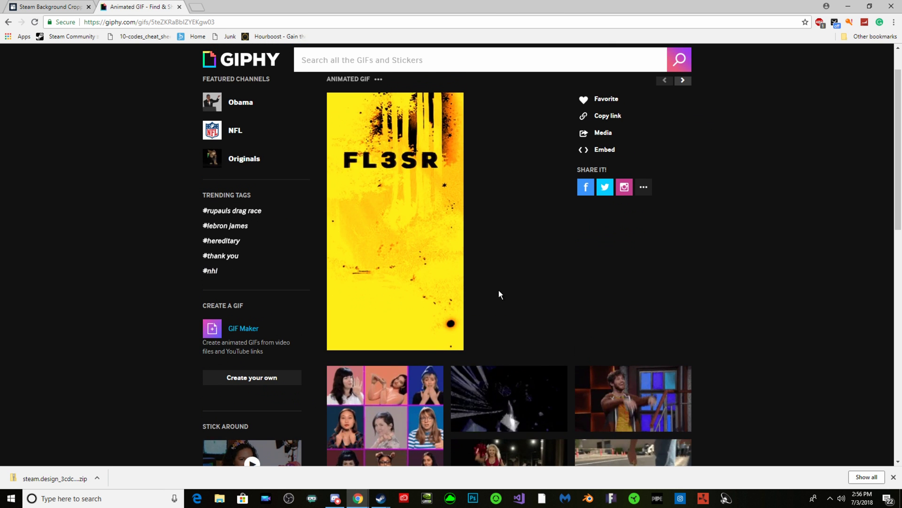
Step: Search Google for gif to png in a new tab and open Ezgif's GIF to Animated PNG converter
click(195, 6)
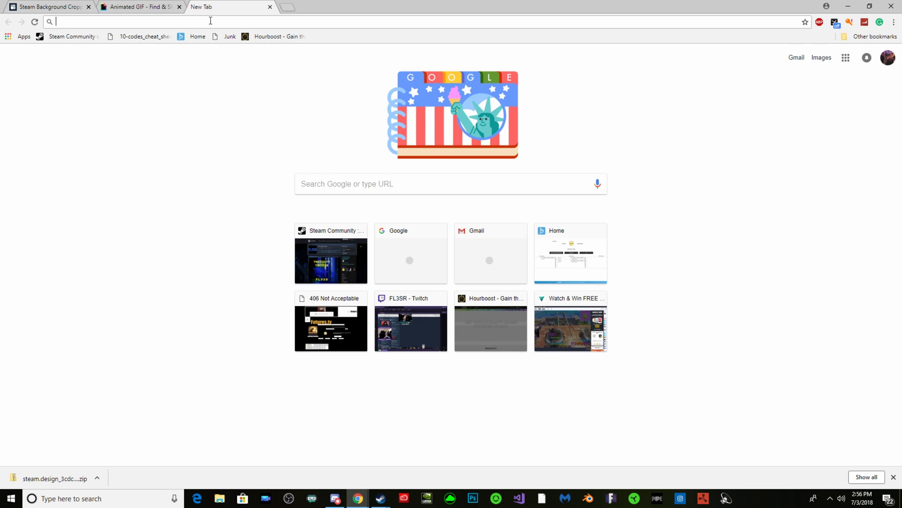
text(gif to)
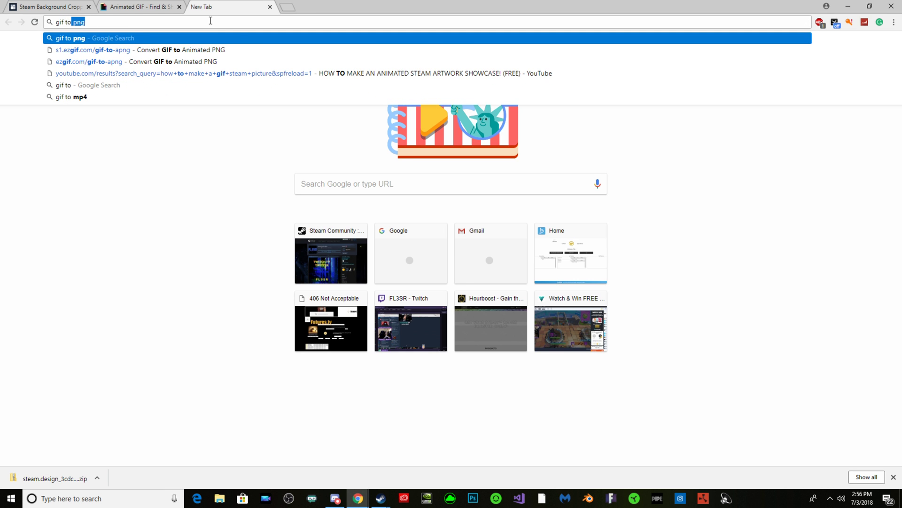
key(Delete)
key(Return)
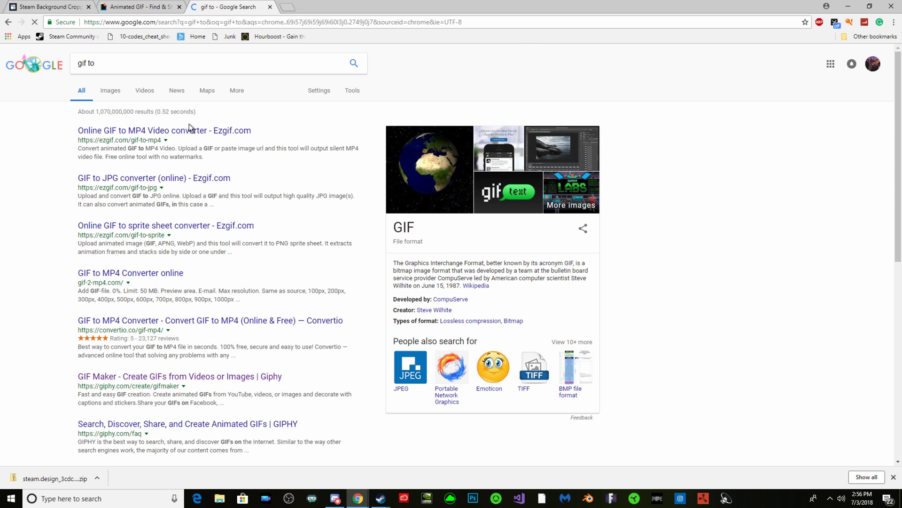
click(153, 66)
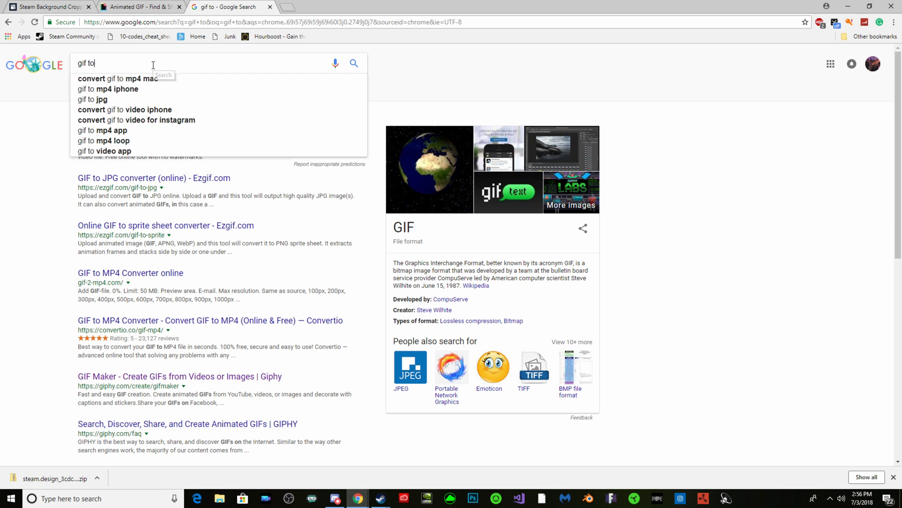
click(147, 77)
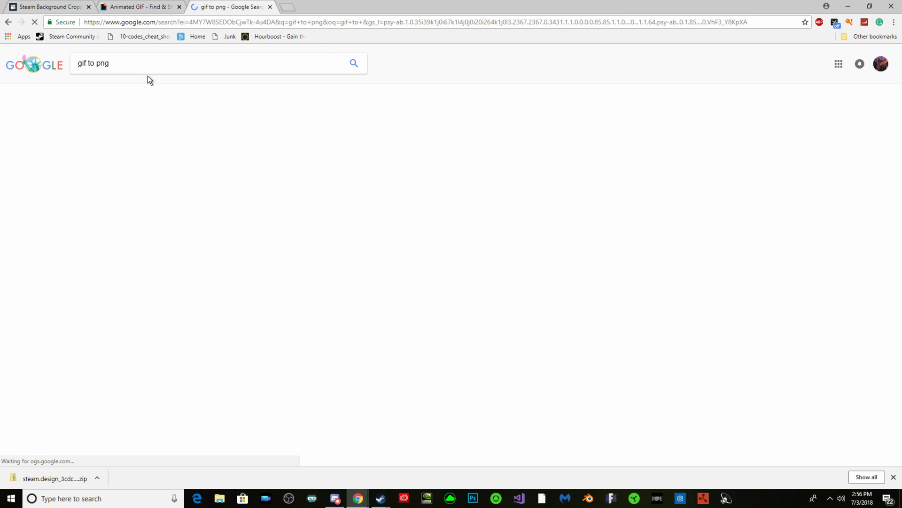
click(133, 128)
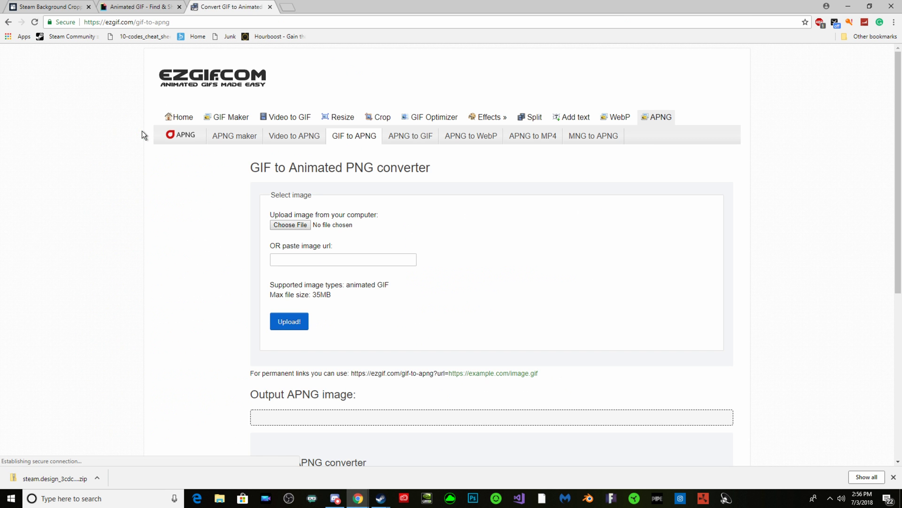
Step: Copy the image address of the FL3SR GIF on GIPHY and enter it as the image URL in the Ezgif converter
key(ctrl+shift+Tab)
right_click(362, 162)
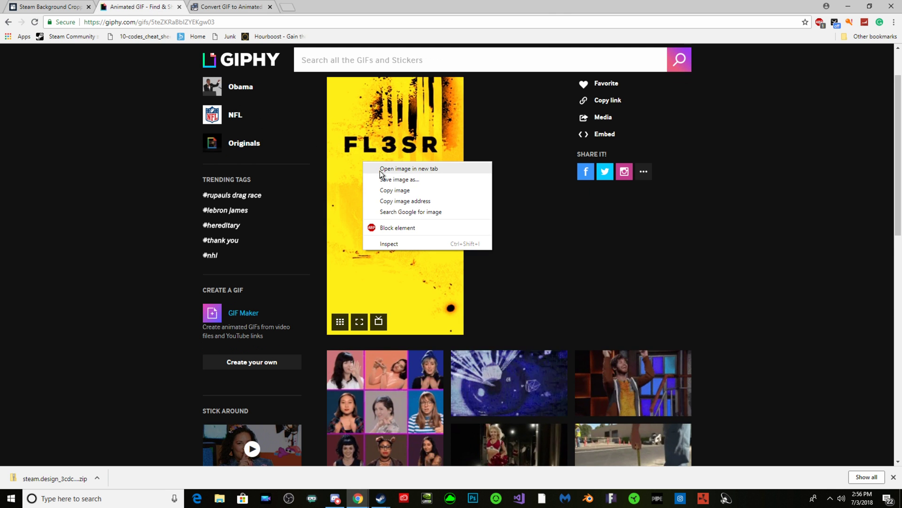
click(426, 201)
key(ctrl+Tab)
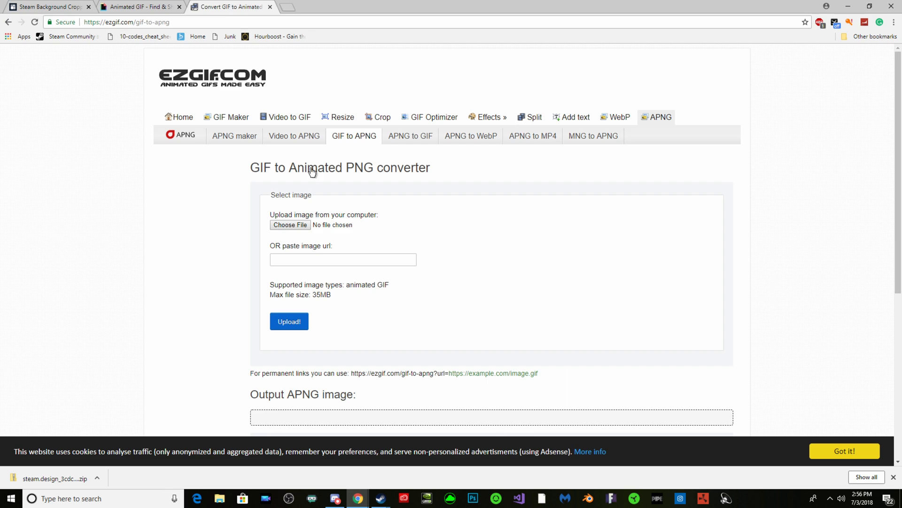
click(337, 263)
text(https://media.giphy.com/media/5teZKRaBbIZYEKgw03/giphy.gif)
scroll(329, 282, down, 1)
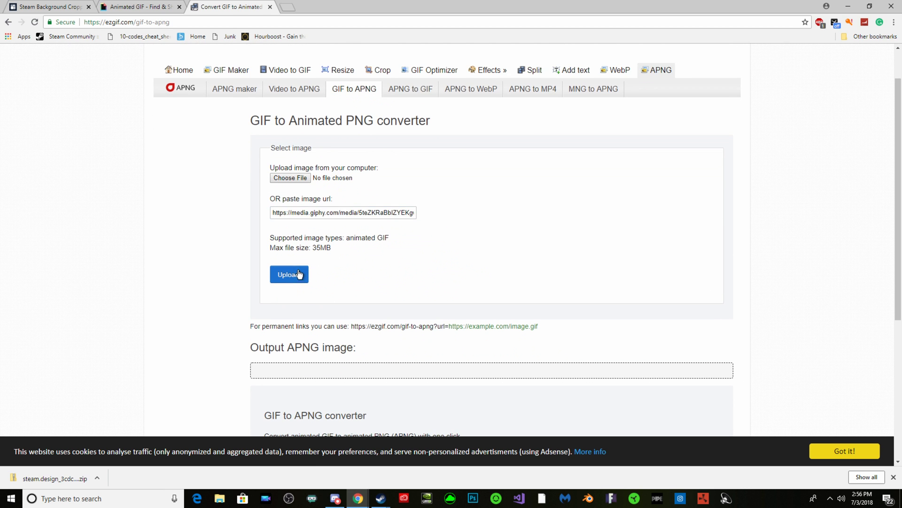
scroll(340, 314, down, 2)
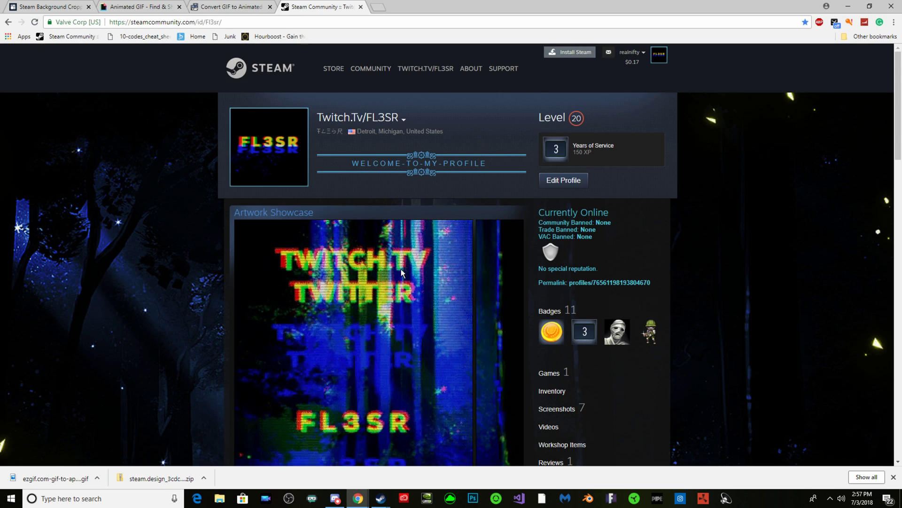
click(567, 181)
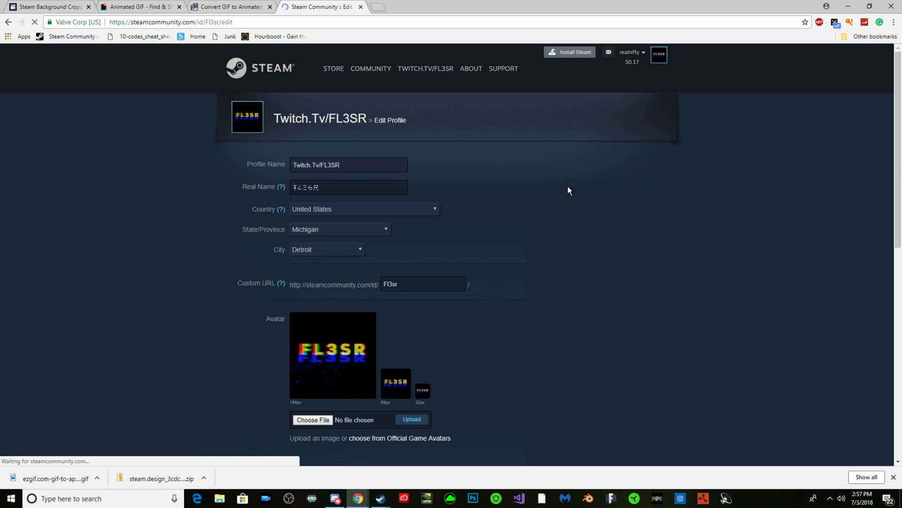
scroll(390, 287, down, 3)
scroll(362, 318, down, 10)
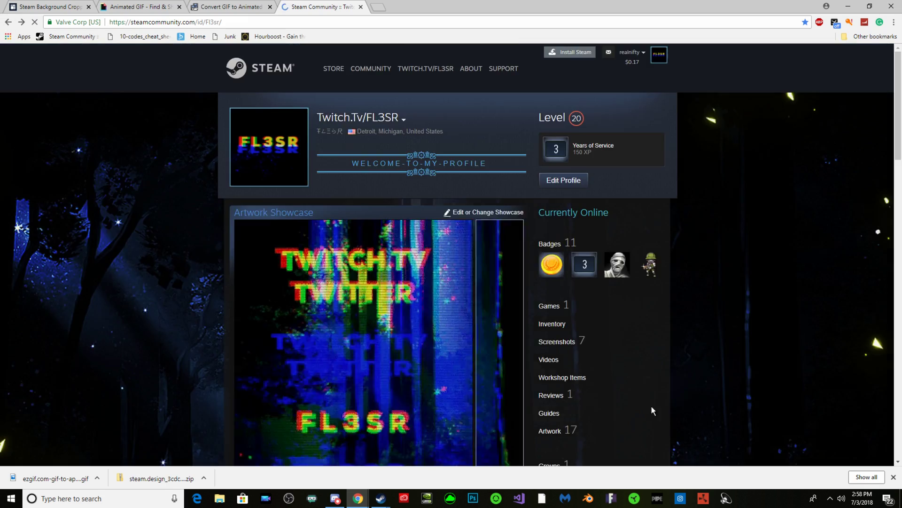
Step: Start a Not Game Specific artwork upload from the Steam profile's Artwork page and title it ::DD
scroll(650, 405, down, 2)
right_click(637, 312)
key(Escape)
scroll(616, 363, down, 2)
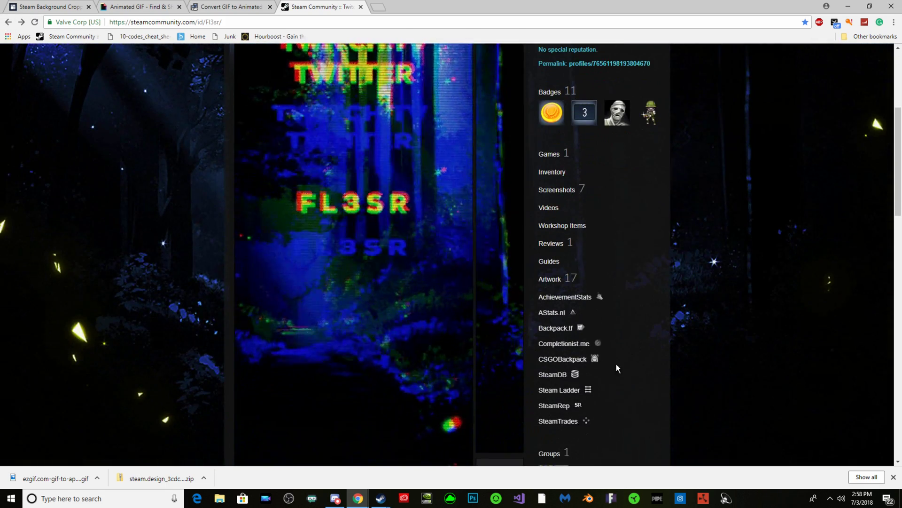
click(559, 280)
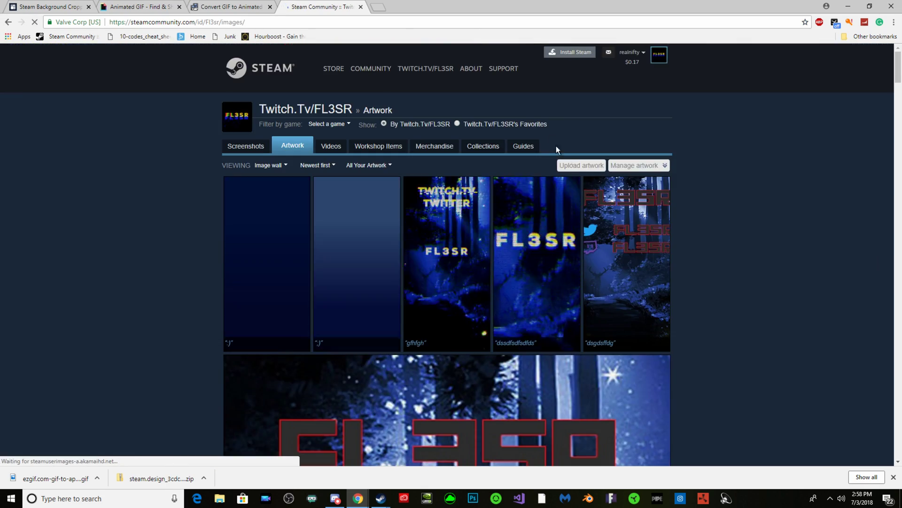
click(582, 165)
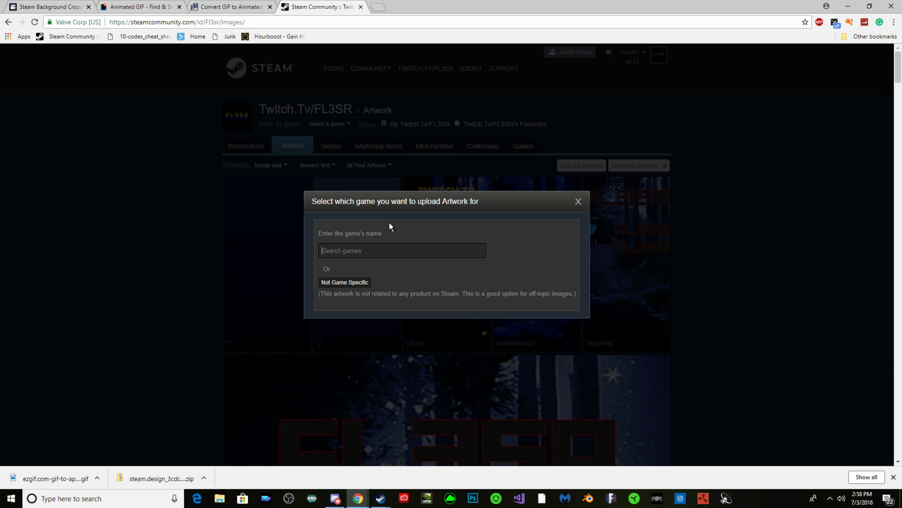
click(343, 283)
click(318, 208)
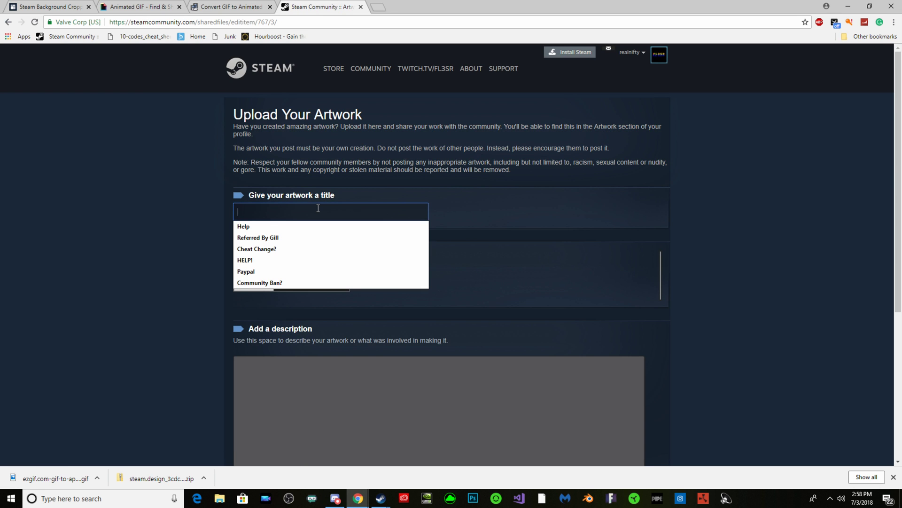
text(::DD)
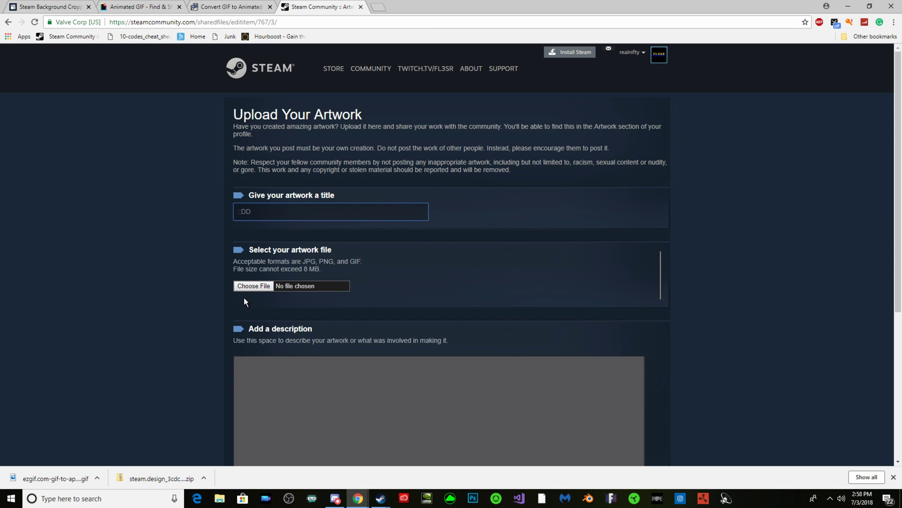
Step: Try ezgif.com-gif-maker.gif, ezgif.com-gif-to-apng.png and ezgif.com-gif-to-apng.gif from Downloads as the artwork file
click(253, 286)
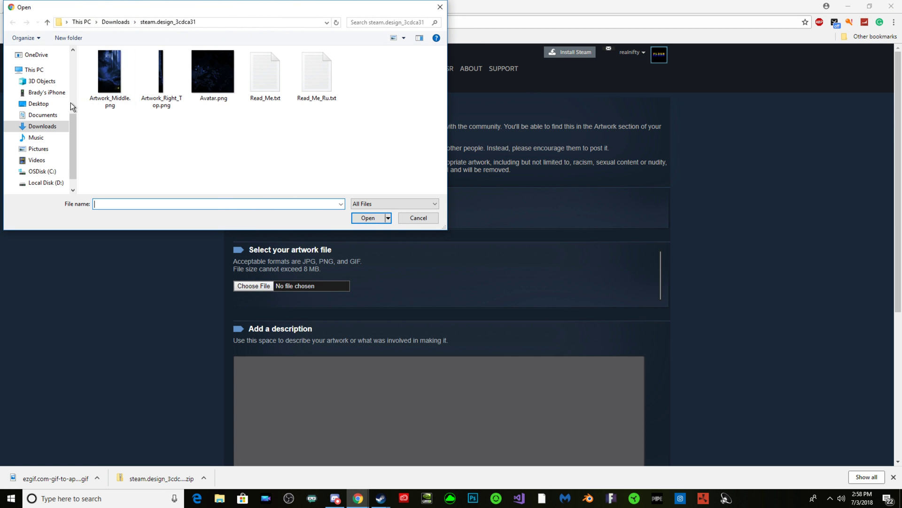
click(63, 126)
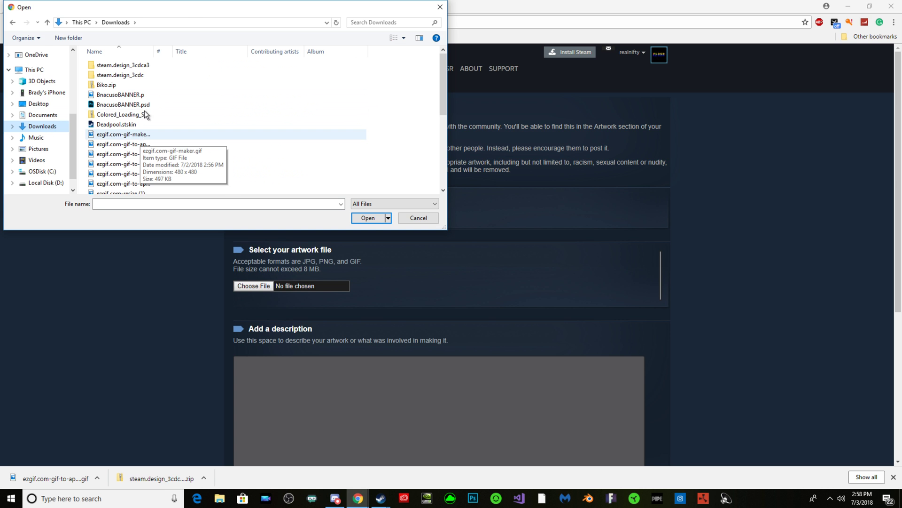
click(141, 135)
click(367, 218)
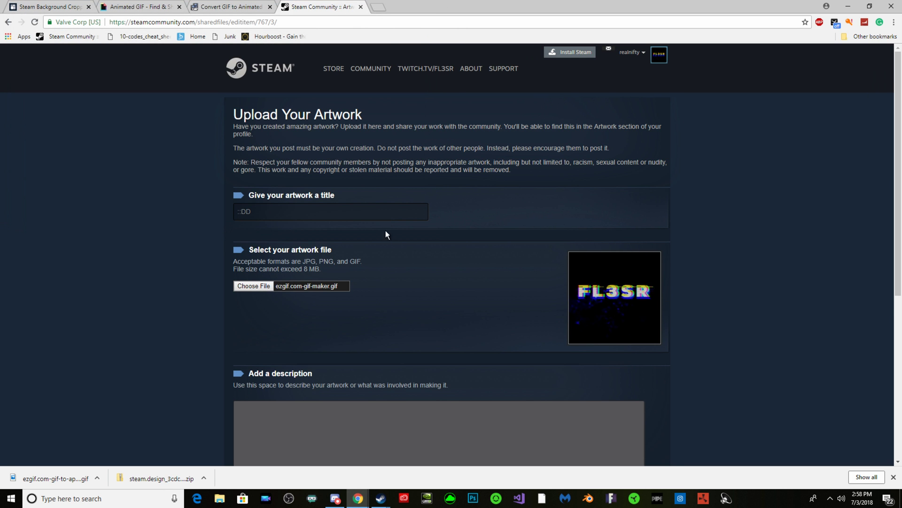
click(272, 287)
scroll(162, 132, down, 2)
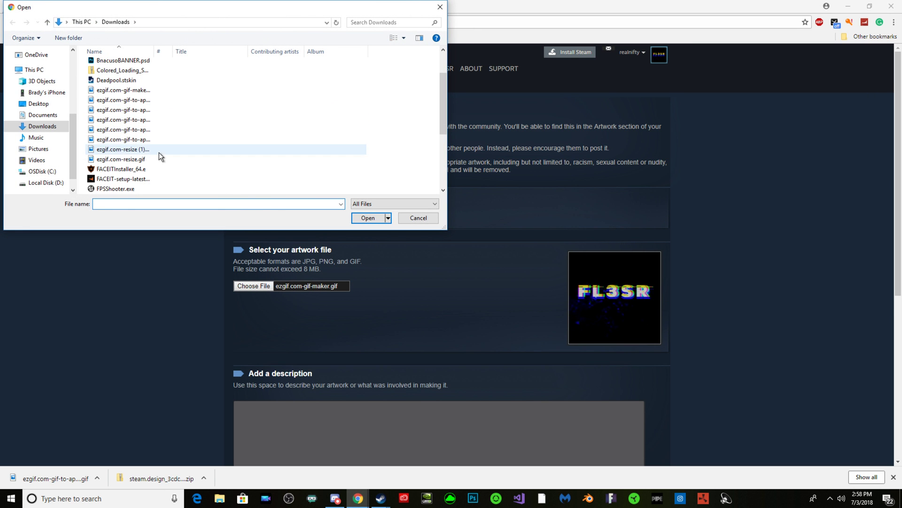
double_click(123, 139)
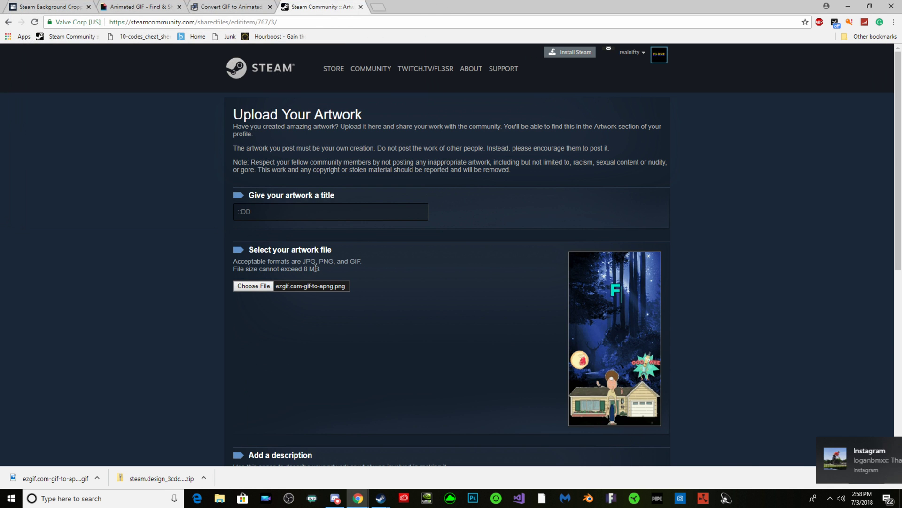
click(255, 289)
click(145, 170)
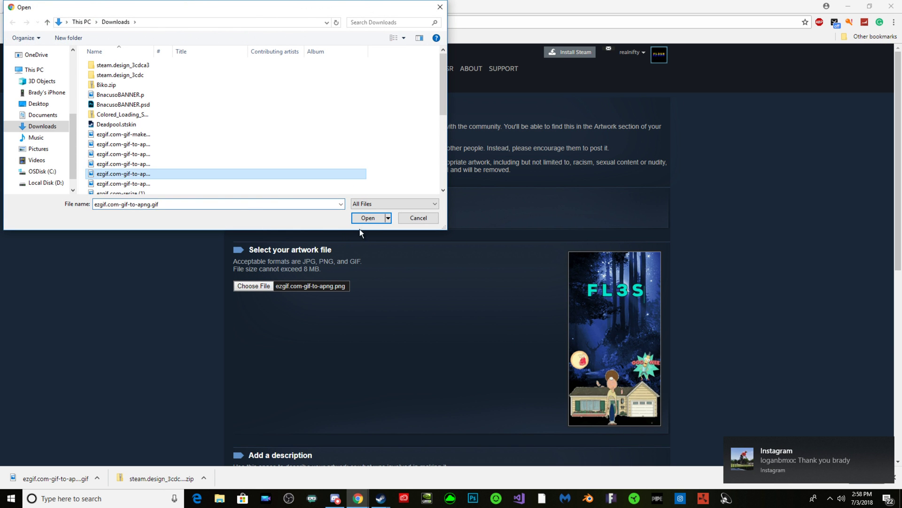
click(367, 219)
Step: Select ezgif.com-gif-to-apng (3).gif from Downloads as the artwork file
click(251, 286)
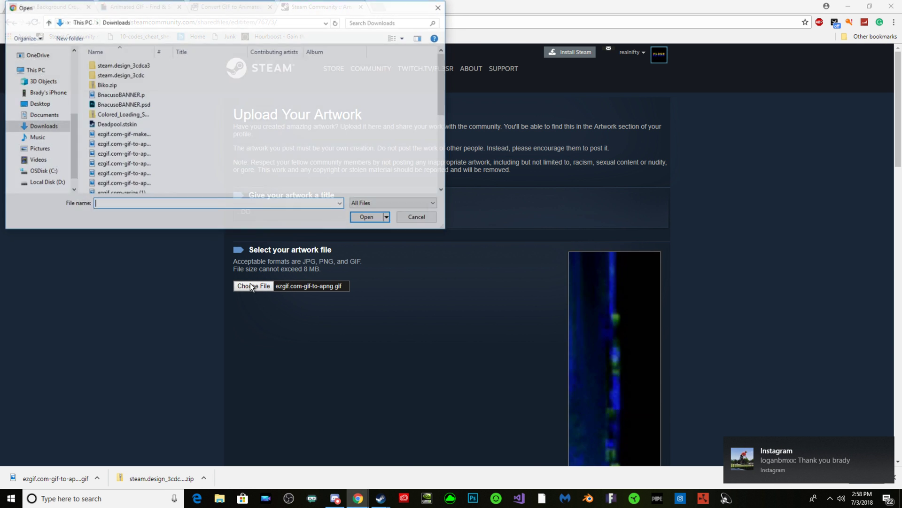
click(124, 163)
click(358, 219)
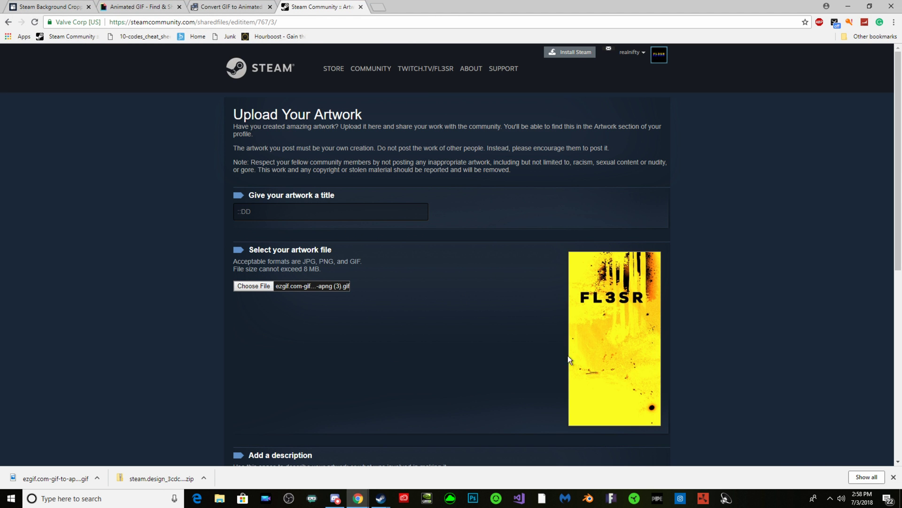
Step: Enter fgdgdgfgf as the ::DD artwork's description and certify that the artwork is self-created
scroll(567, 360, down, 3)
click(331, 349)
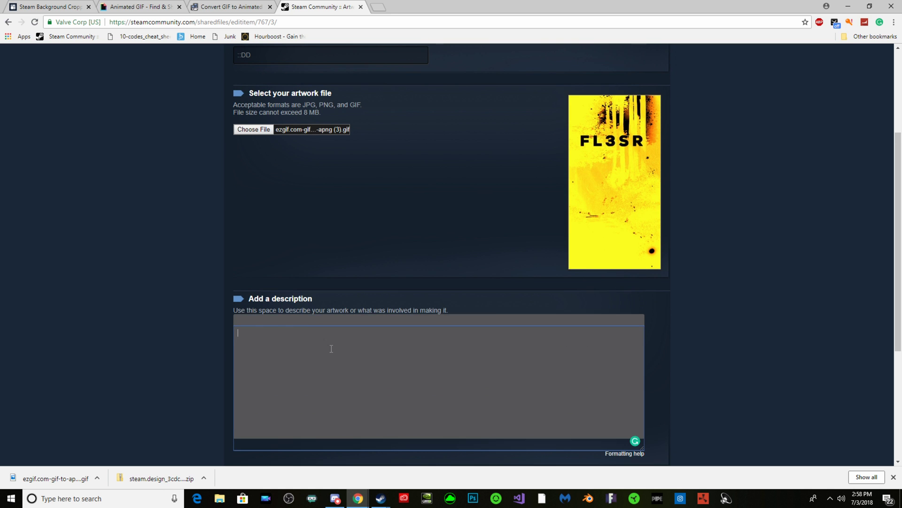
scroll(357, 355, down, 1)
text(fgdgdgf)
scroll(345, 356, down, 1)
text(gf)
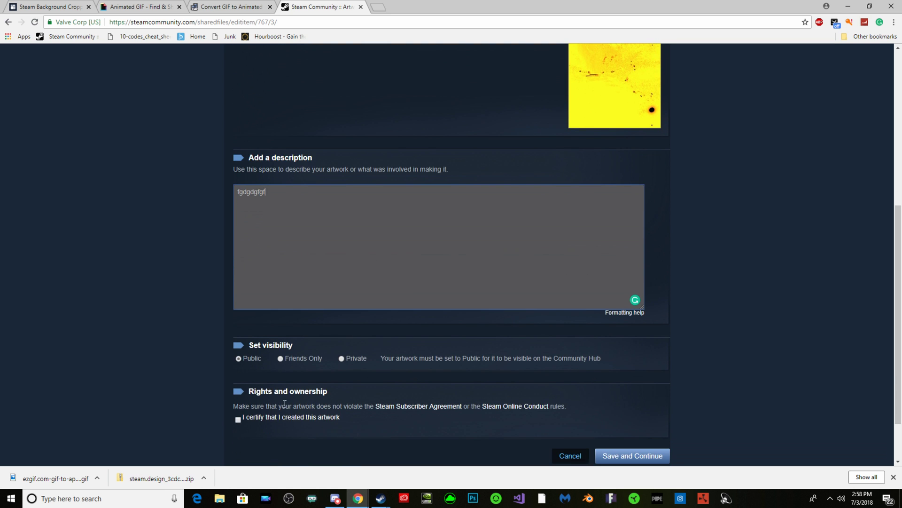
click(238, 418)
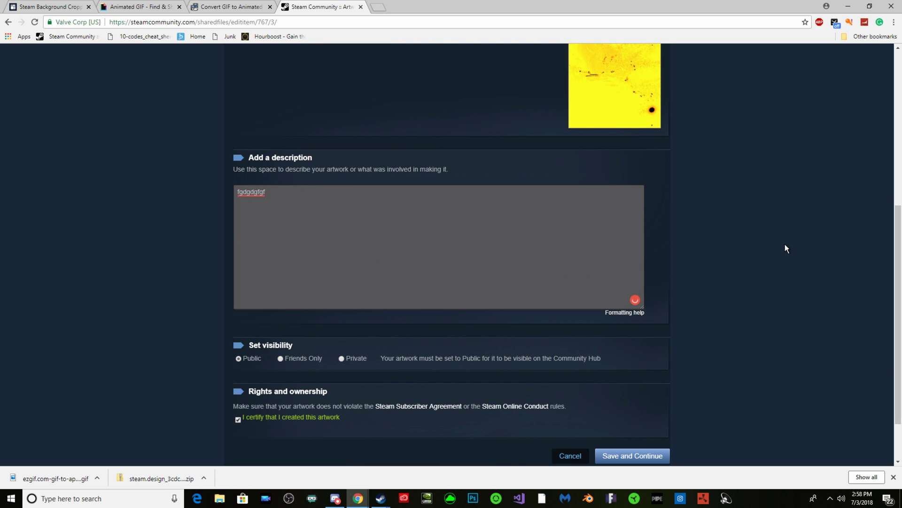
Step: Run document.getElementsByName("image_width")[0].value = 1000;document.getElementsByName("image_height")[0].value = 1; in the browser console and save the ::DD artwork upload
key(ctrl+shift+j)
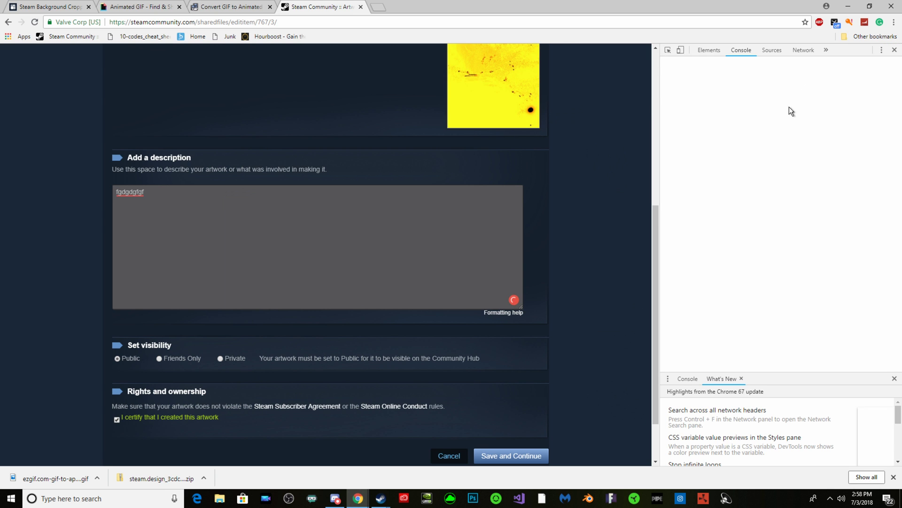
text(document.getElementsByName("image_width")[0].value = 1000;document.getElementsByName("image_height")[0].value = 1;)
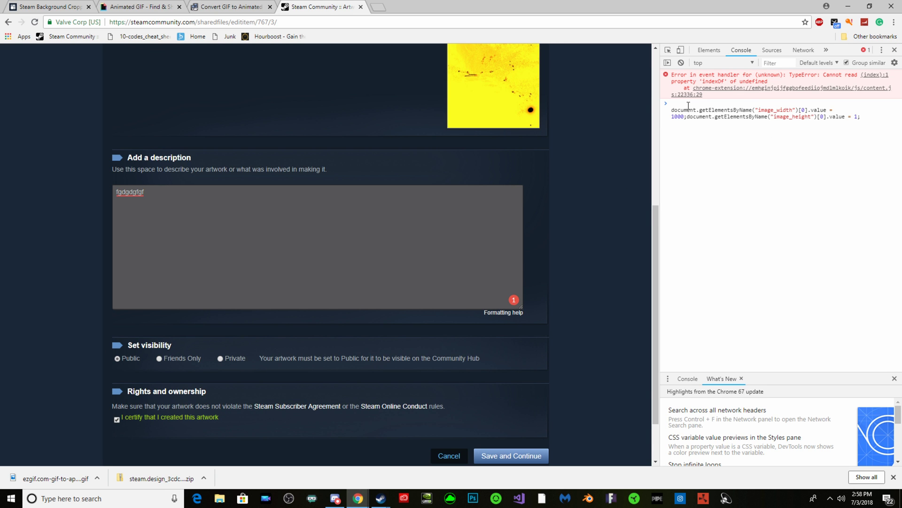
key(BackSpace)
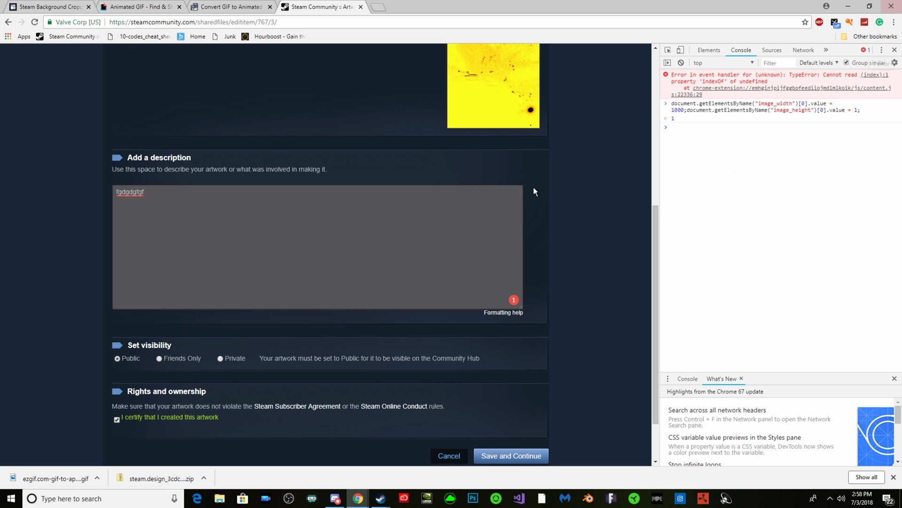
scroll(551, 291, down, 2)
click(513, 394)
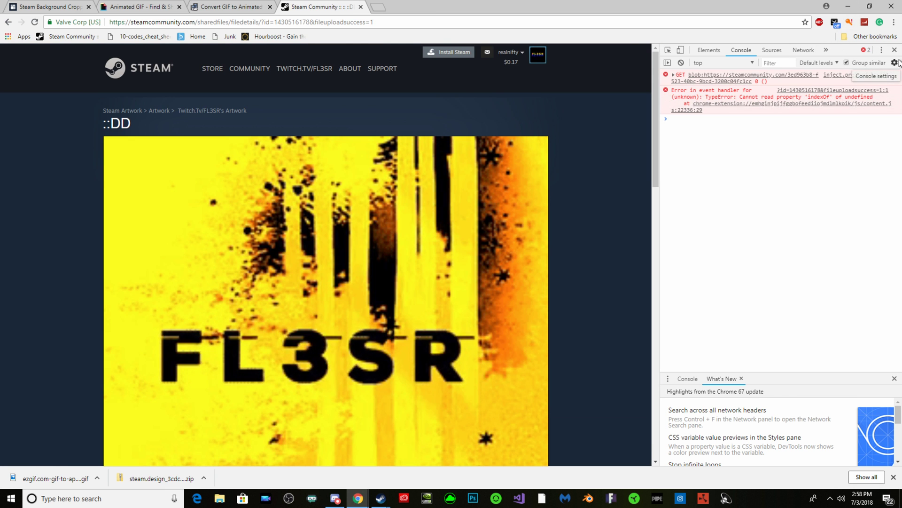
click(895, 49)
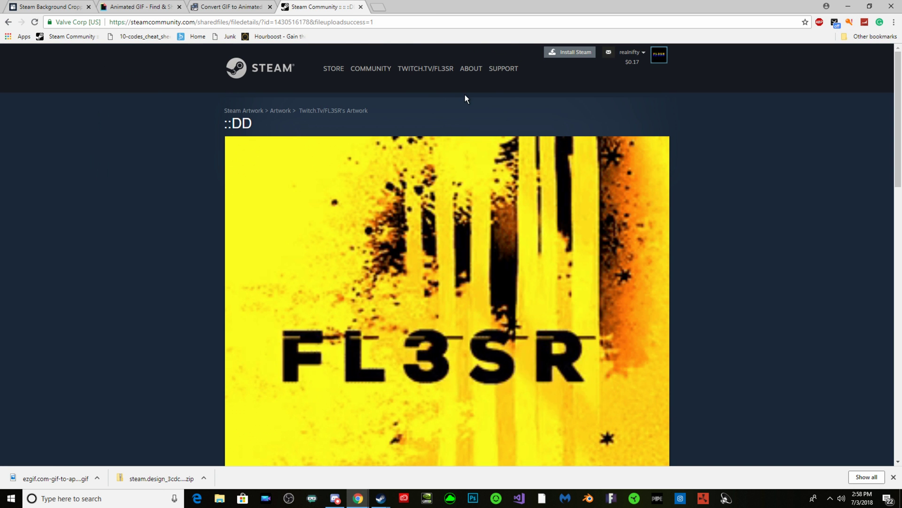
Step: Feature the ::DD artwork as the main image of the profile's Artwork Showcase and save the profile changes
click(431, 97)
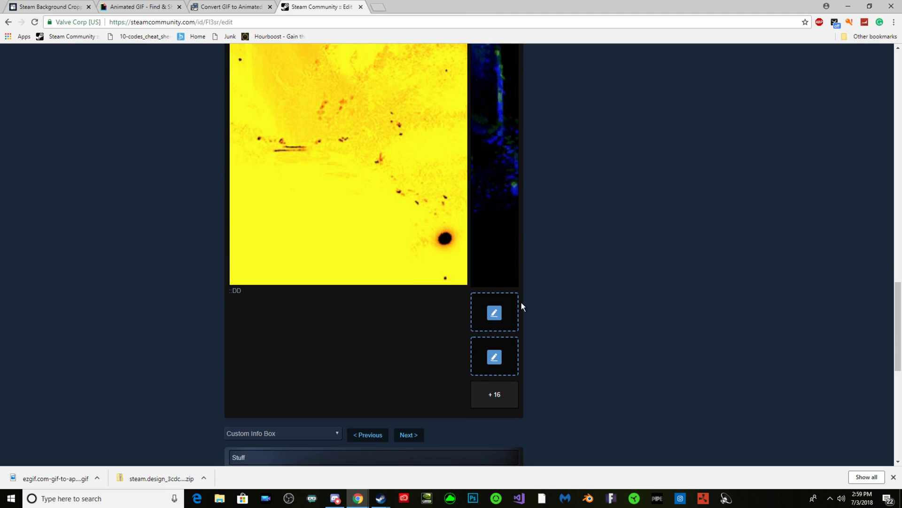
scroll(527, 304, down, 9)
click(480, 358)
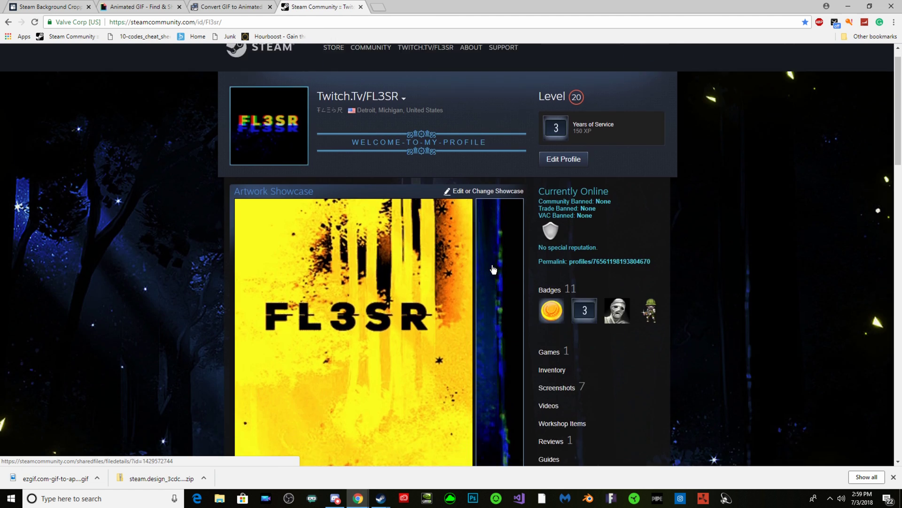
Step: Examine how the main and side images of the Artwork Showcase look against the profile background
scroll(497, 261, down, 8)
scroll(497, 263, up, 3)
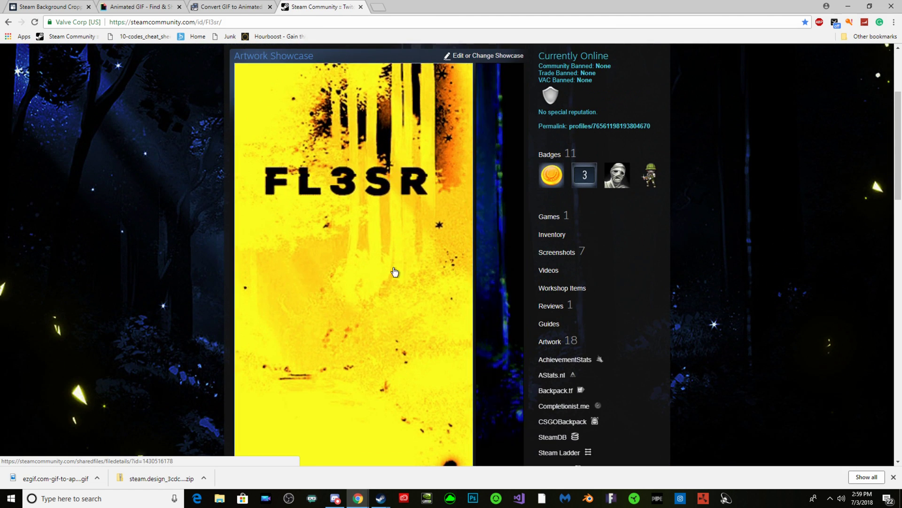
scroll(498, 225, up, 2)
scroll(498, 222, up, 2)
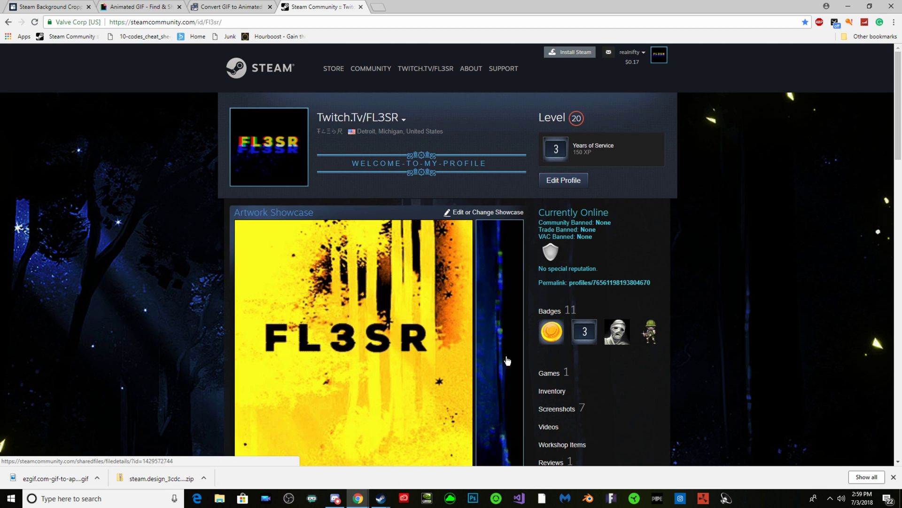
scroll(573, 348, down, 4)
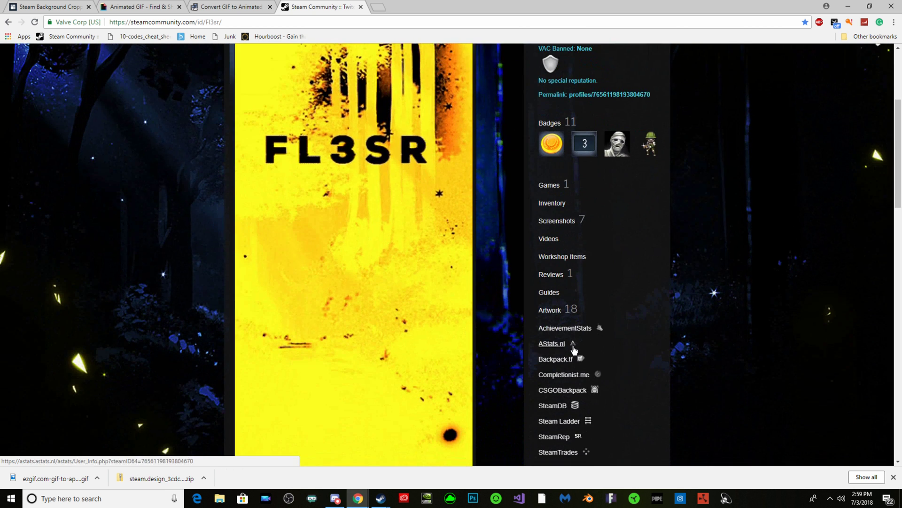
scroll(574, 348, down, 2)
scroll(592, 329, up, 2)
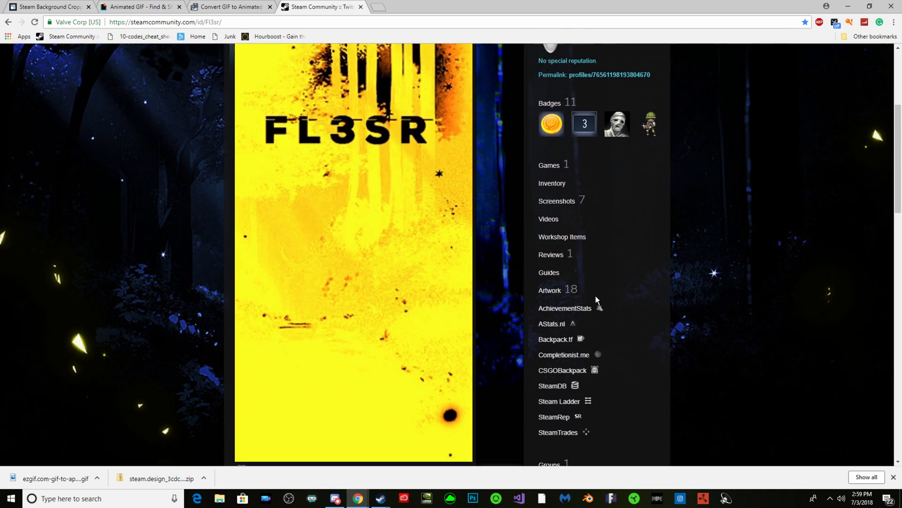
scroll(596, 298, down, 2)
Step: Start a Not Game Specific artwork upload from the profile's Artwork page and title it :DDDD
click(558, 202)
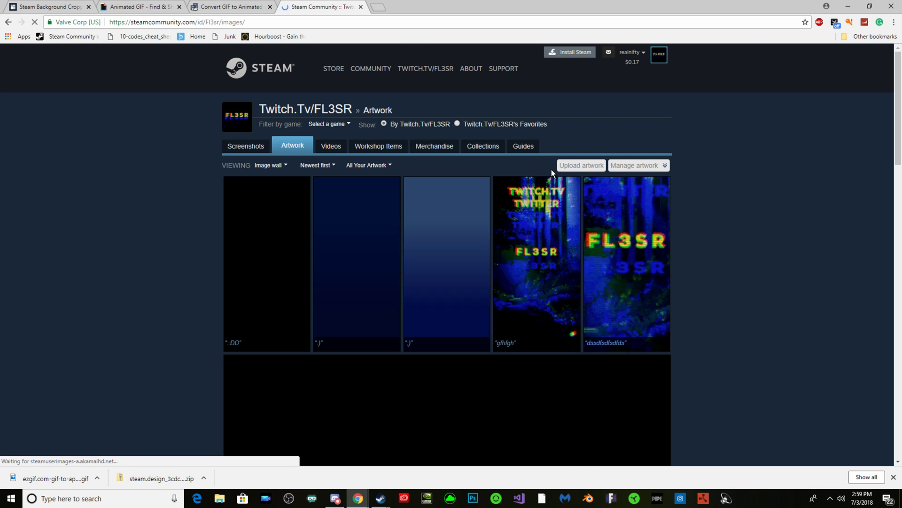
click(583, 166)
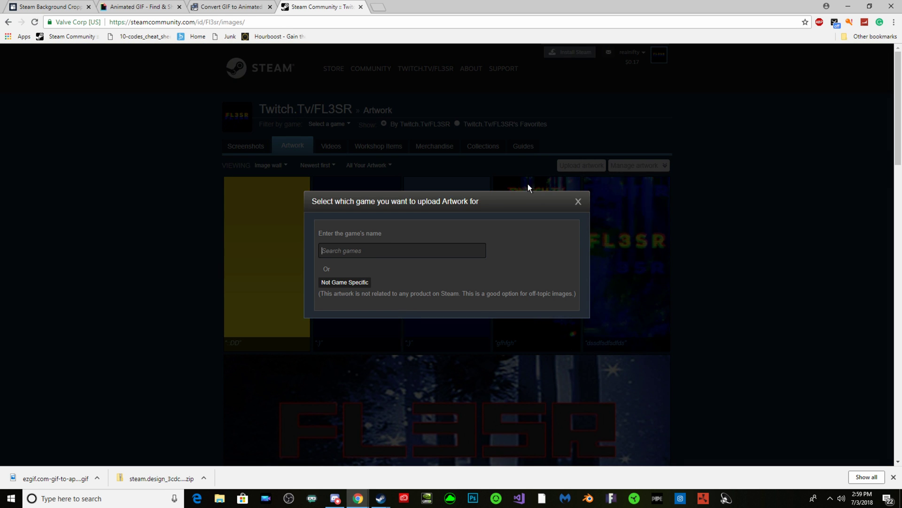
click(352, 282)
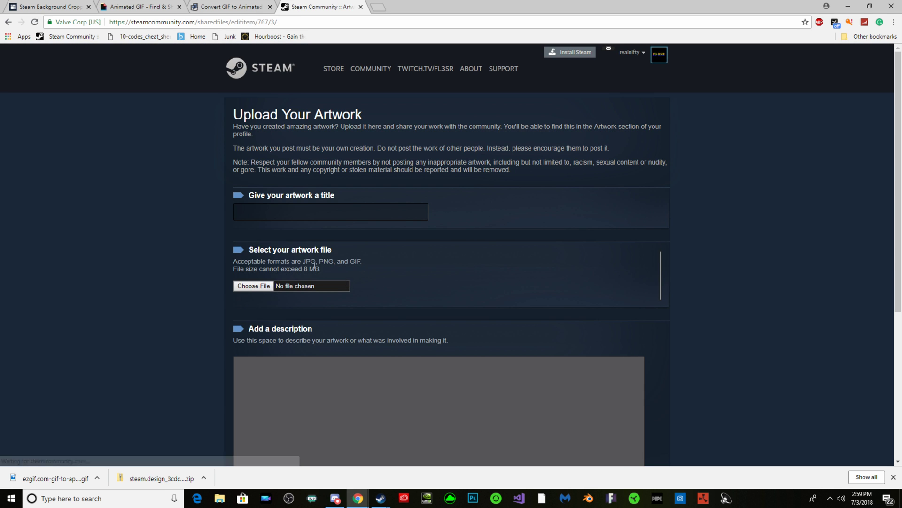
click(281, 214)
text(:DDDD)
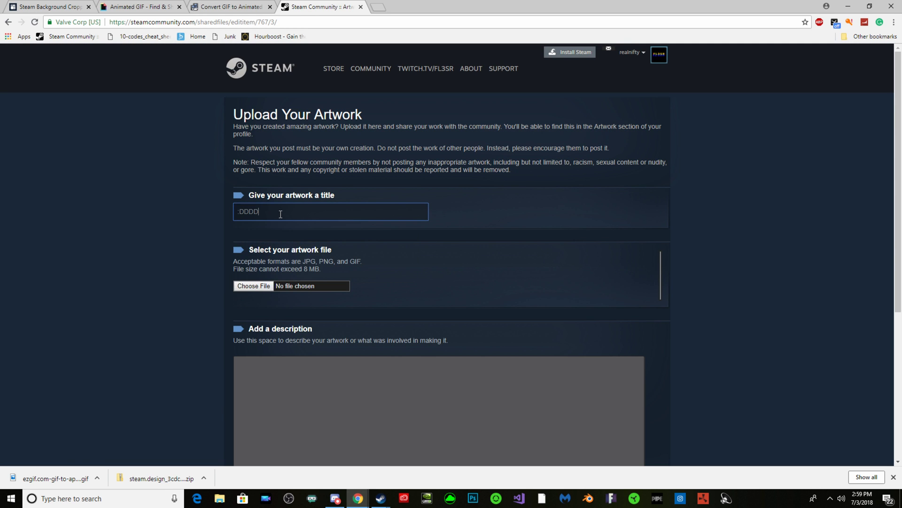
Step: Choose Artwork_Right_Top.png from the extracted steam.design folder in Downloads as the artwork file
click(260, 286)
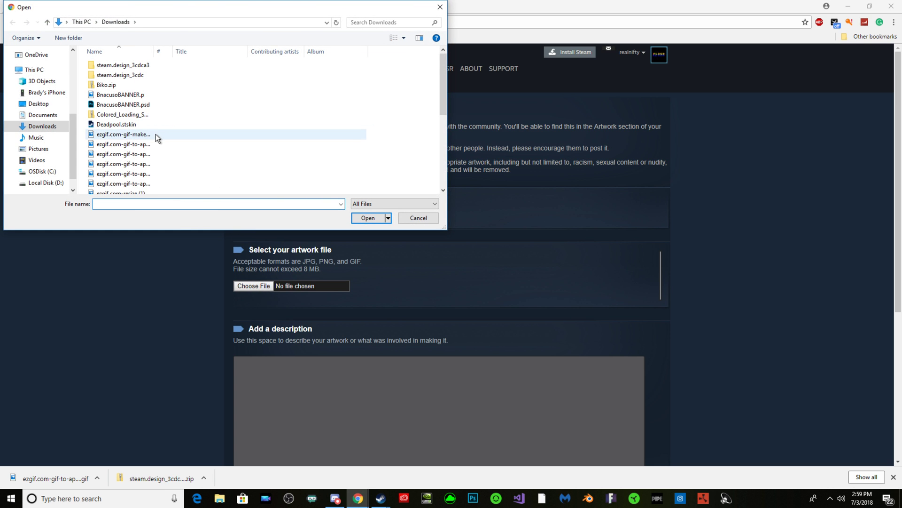
double_click(121, 66)
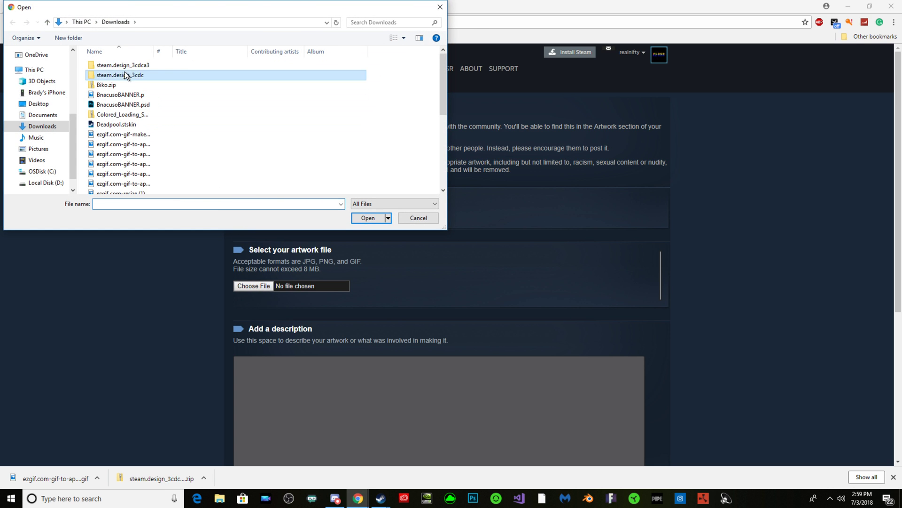
click(371, 217)
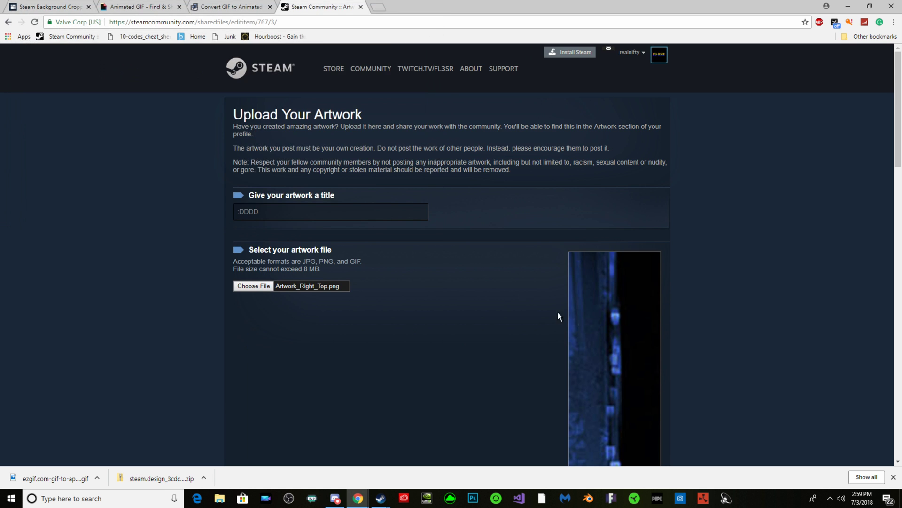
Step: Enter sdgdsds as the :DDDD artwork's description and certify that the artwork is self-created
scroll(614, 241, down, 10)
scroll(639, 224, down, 6)
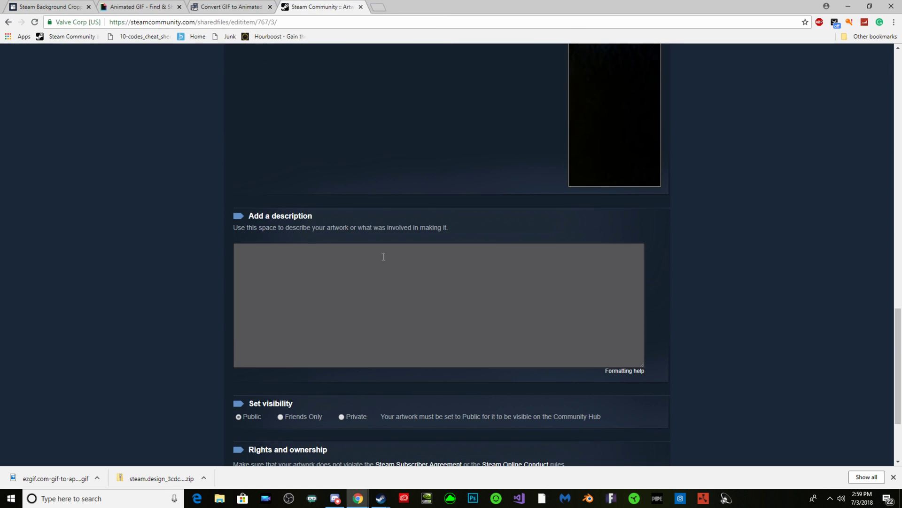
click(383, 256)
text(sdgdsds)
scroll(338, 316, down, 2)
click(253, 383)
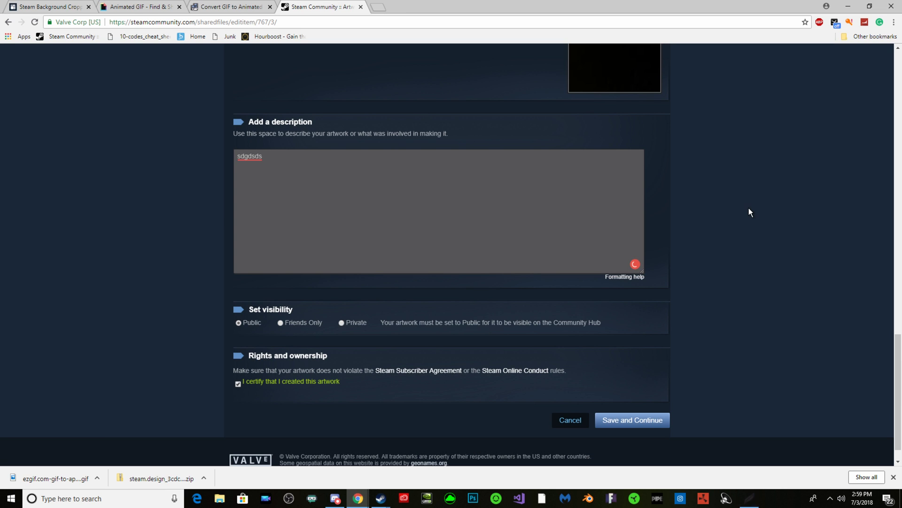
Step: Run the console script that sets image_width to 1000 and image_height to 1, and save the :DDDD artwork upload
key(ctrl+shift+j)
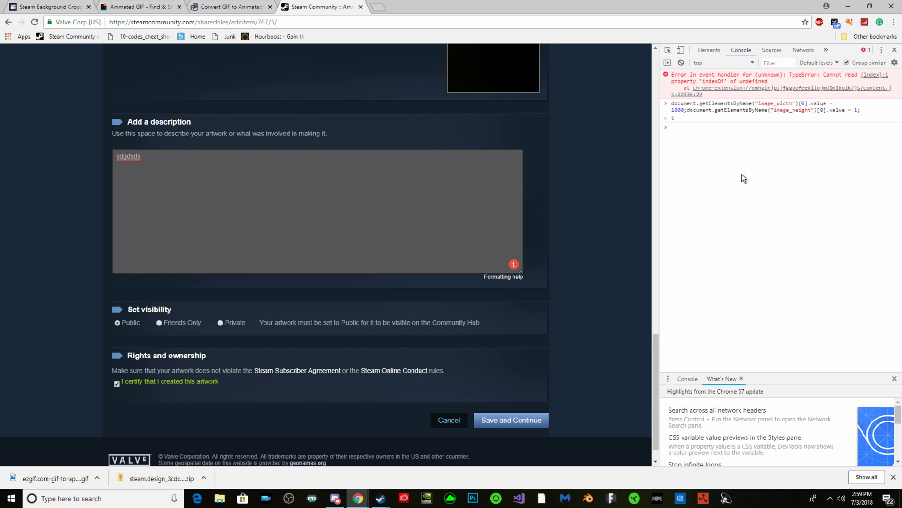
click(531, 415)
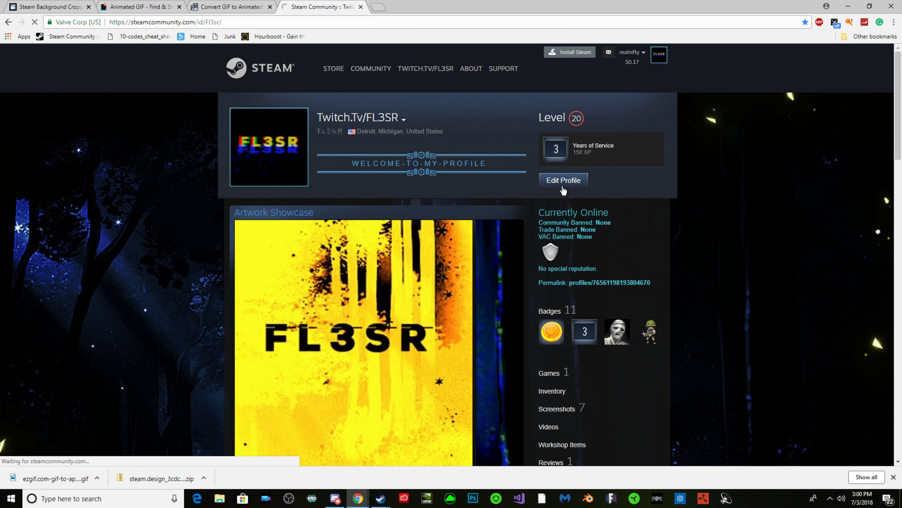
Step: Replace the Artwork Showcase's narrow side image with the newly uploaded :DDDD artwork and save the profile changes
click(563, 186)
scroll(587, 208, down, 15)
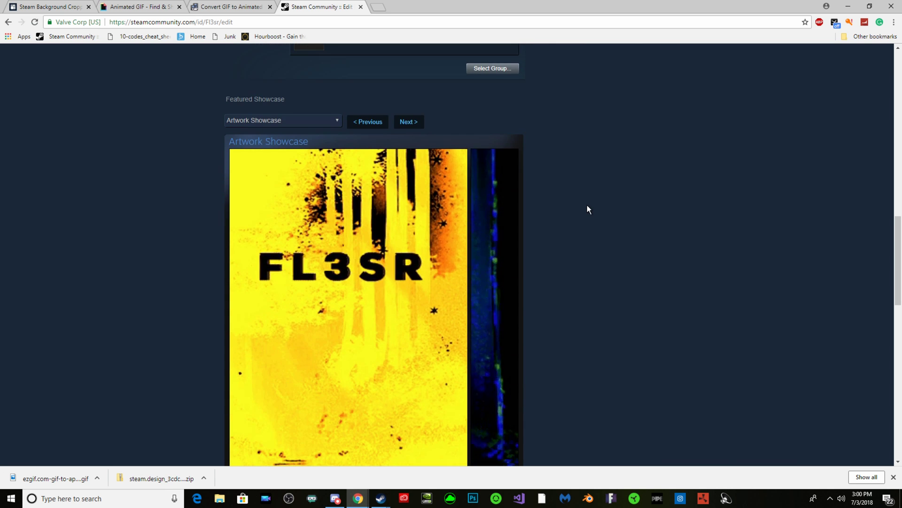
click(494, 153)
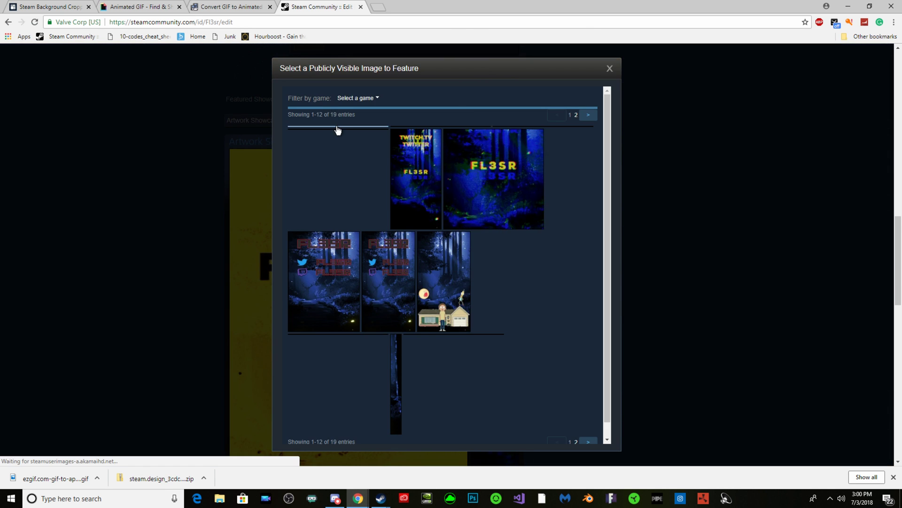
click(337, 130)
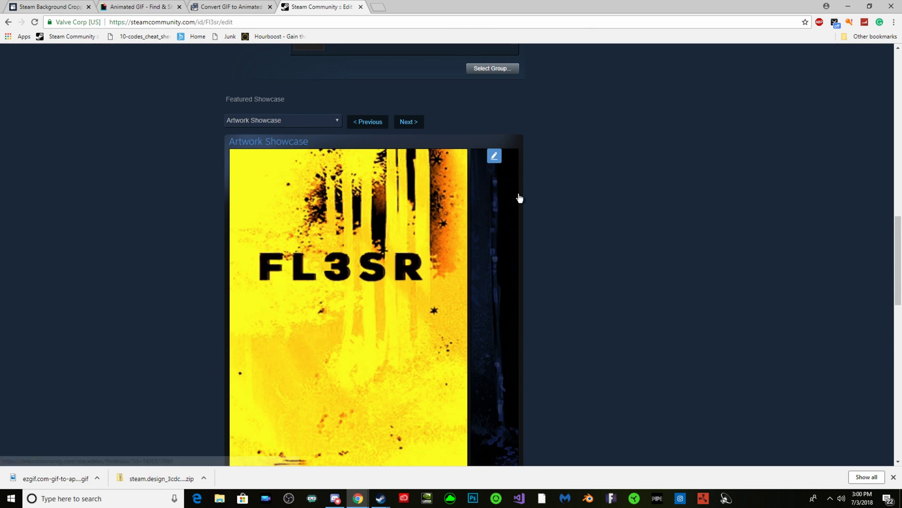
scroll(520, 198, down, 12)
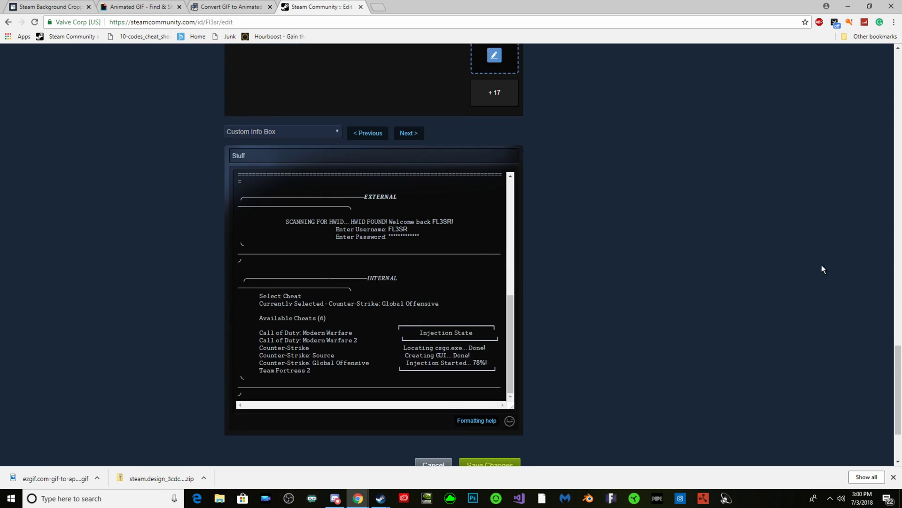
scroll(658, 301, down, 3)
click(495, 357)
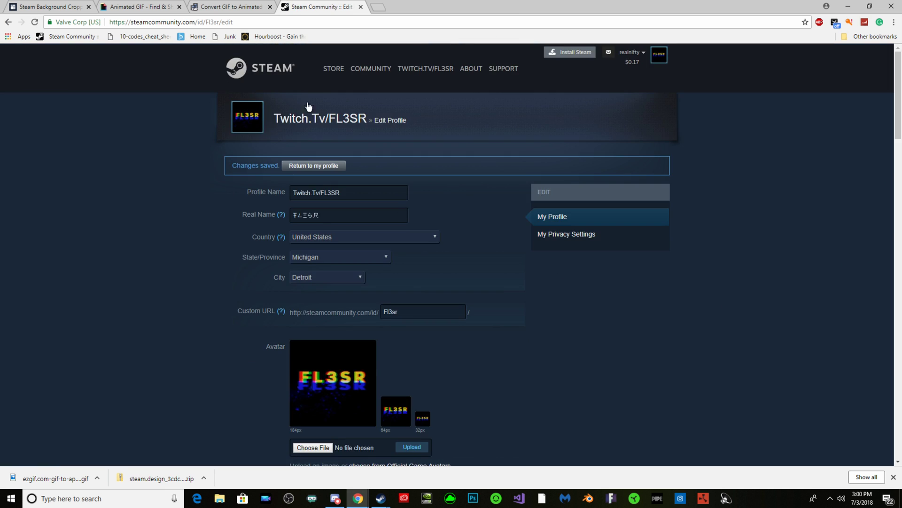
Step: Open the profile and check how the updated Artwork Showcase images line up with the background
mouse_move(423, 70)
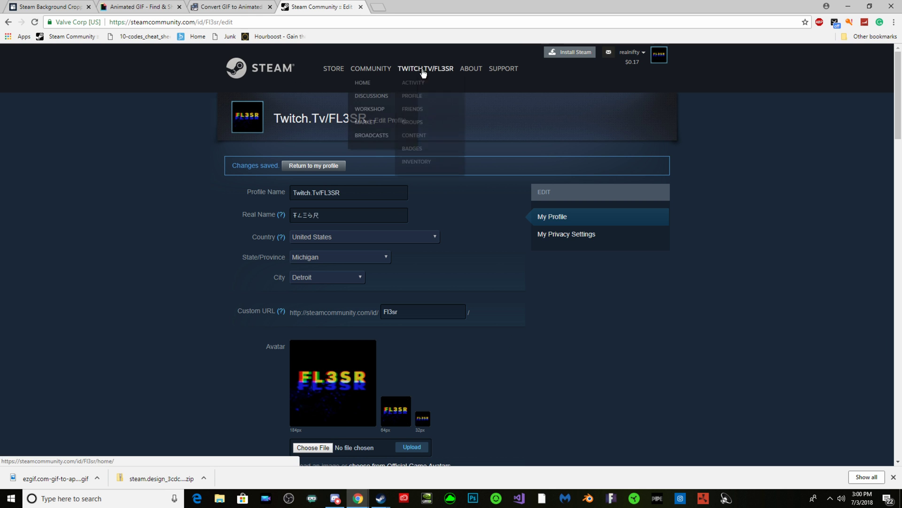
click(416, 93)
scroll(465, 245, down, 3)
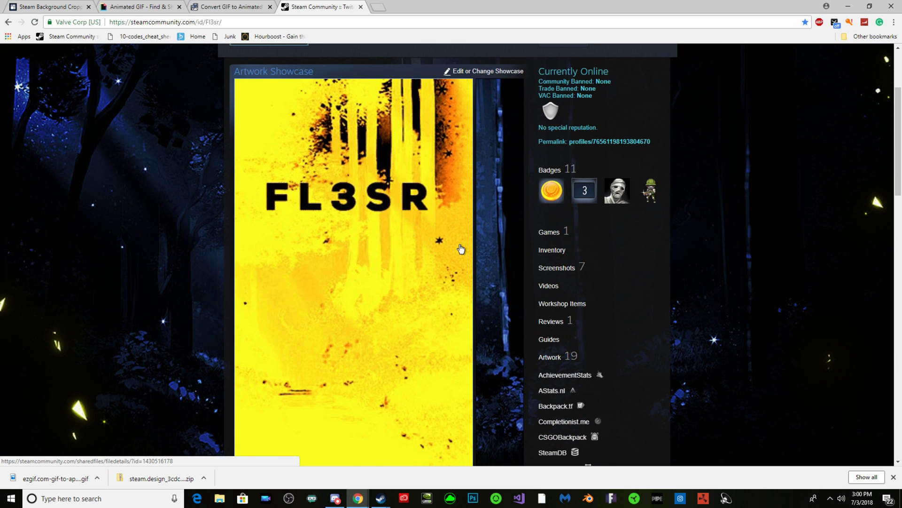
scroll(492, 308, up, 4)
scroll(517, 282, down, 8)
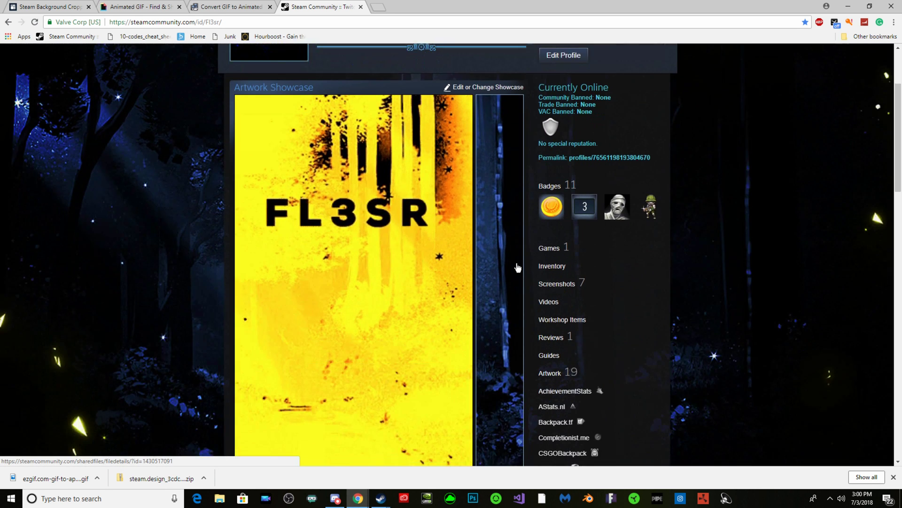
scroll(517, 263, up, 5)
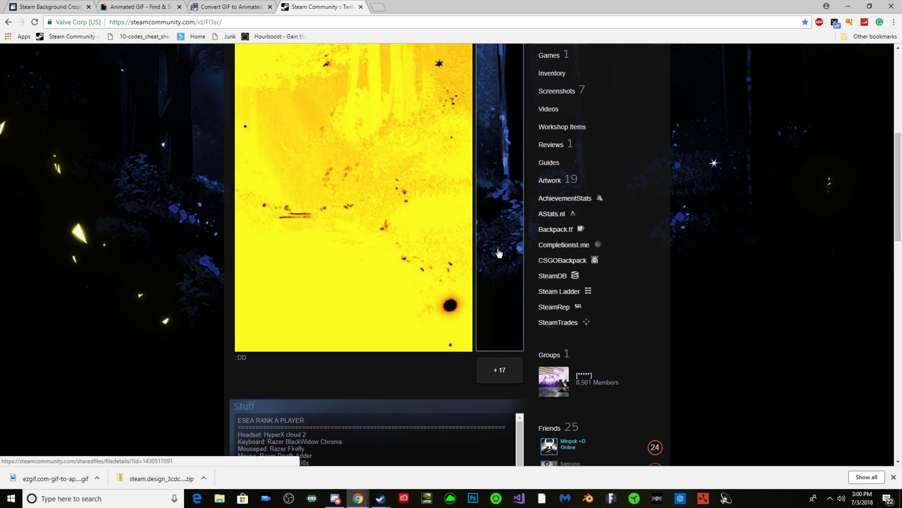
scroll(645, 238, down, 5)
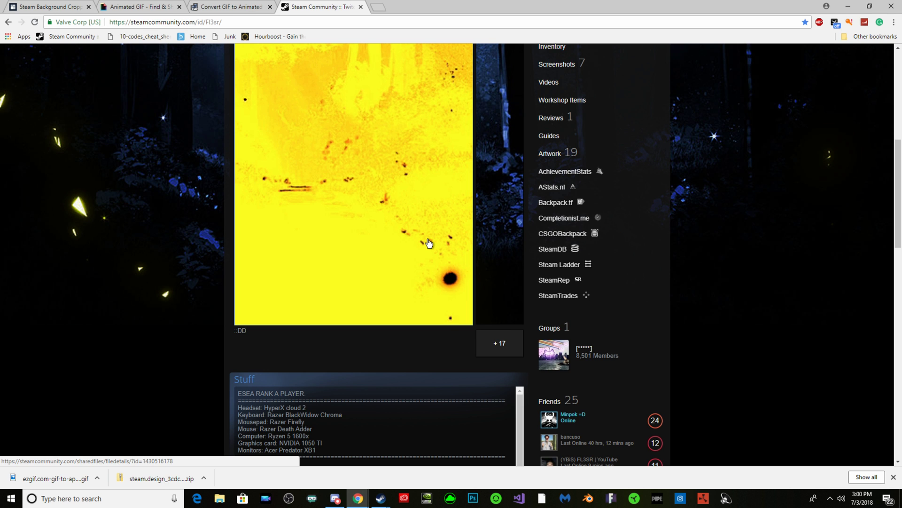
scroll(468, 234, up, 7)
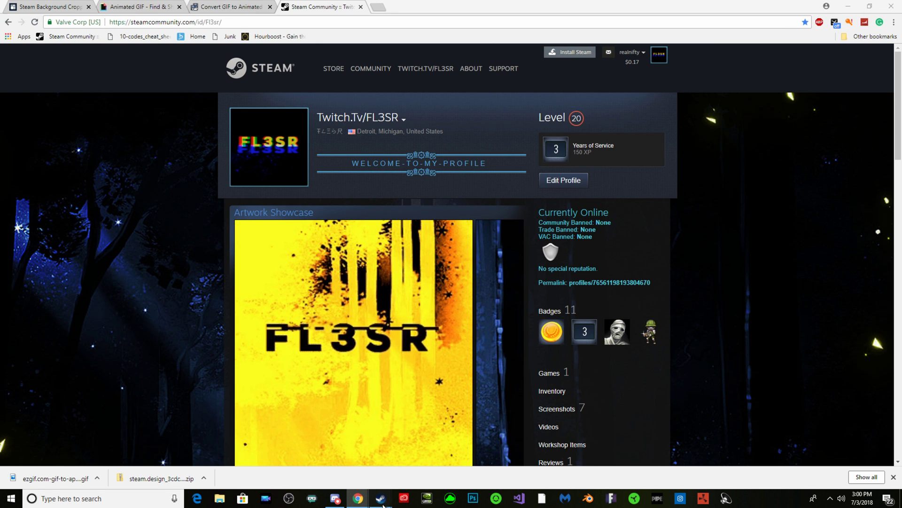
Step: Switch to the Steam desktop client and view the profile there, opening it again after the games library
mouse_move(381, 498)
click(343, 399)
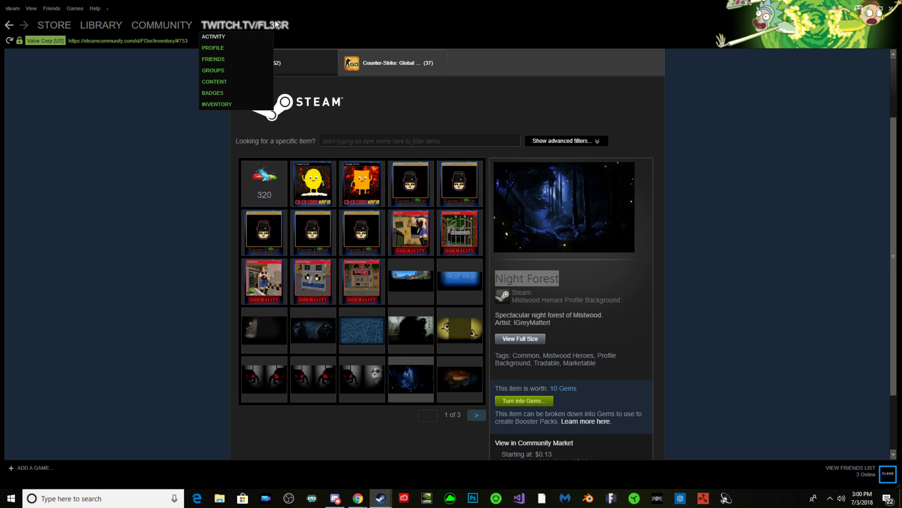
click(252, 50)
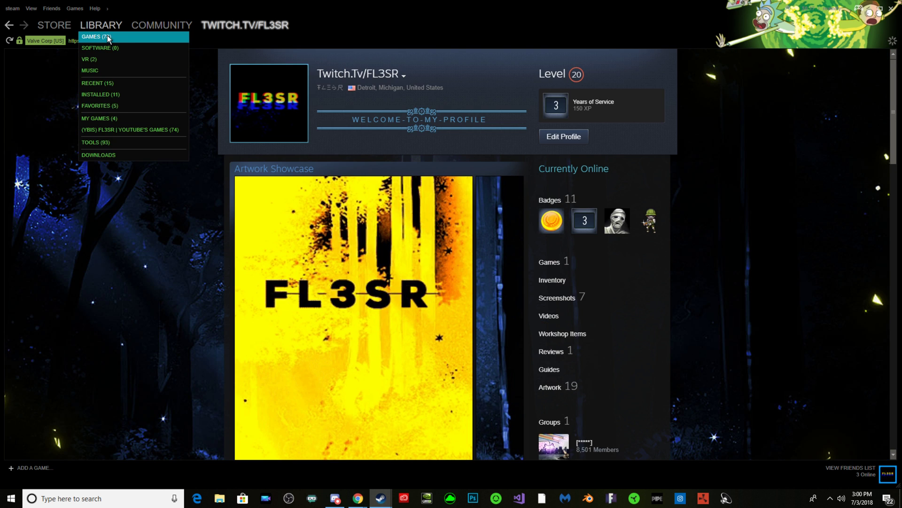
click(108, 36)
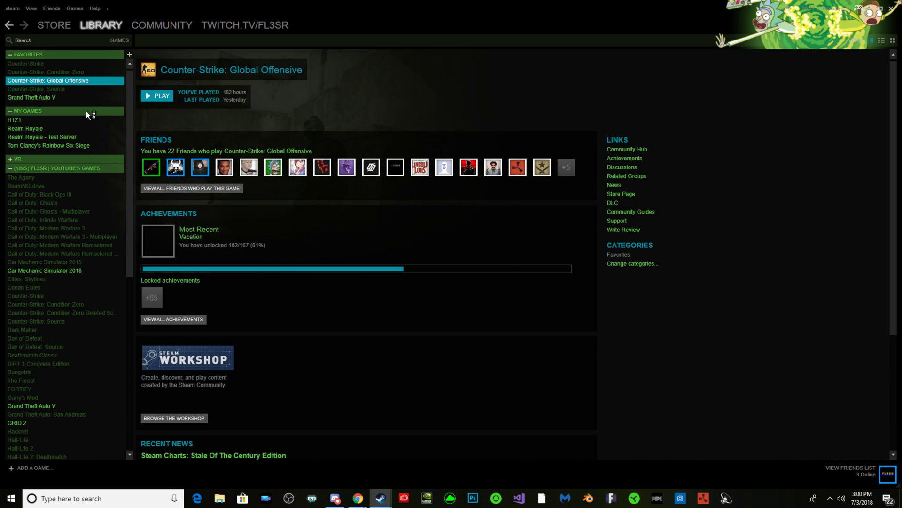
click(248, 47)
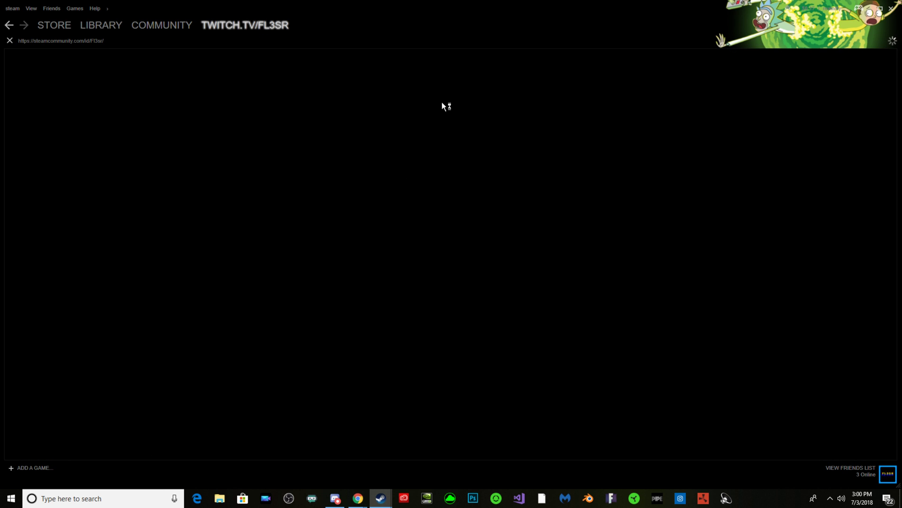